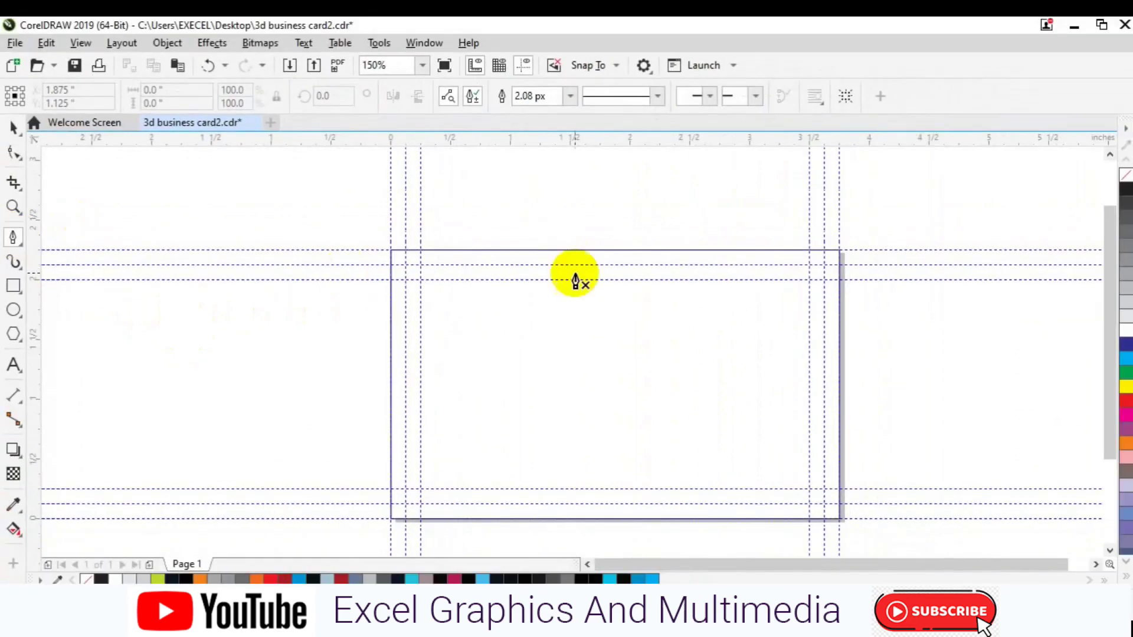
# Draw an S-shaped curve about 2.32 × 0.82 inches from the card's top edge to its right edge with the Pen tool.
pyautogui.click(563, 250)
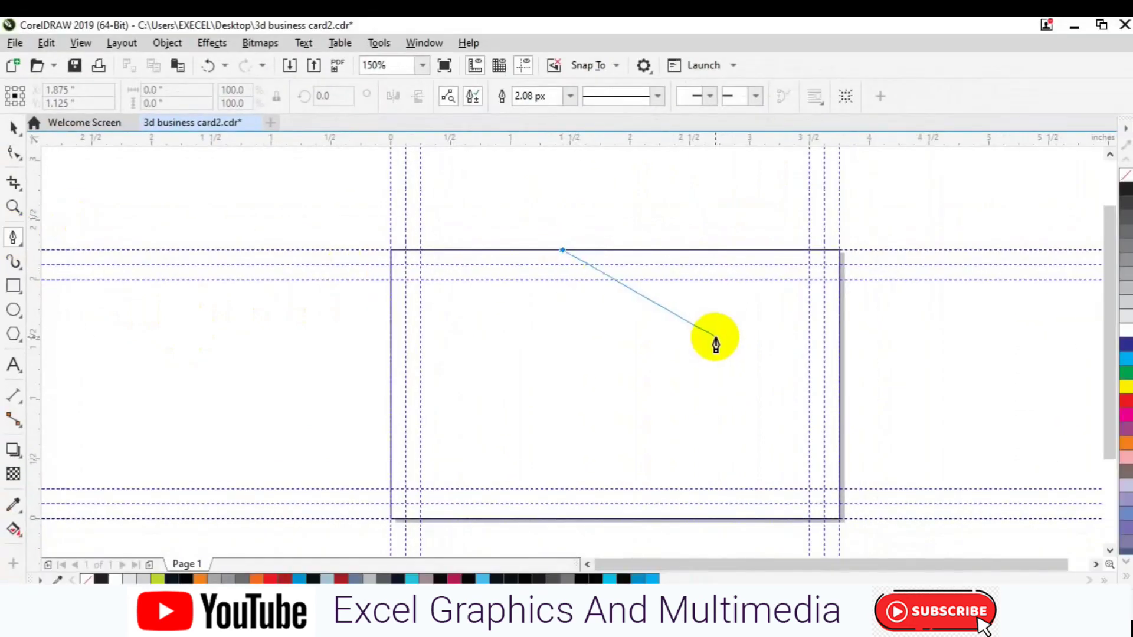
pyautogui.moveTo(691, 312); pyautogui.dragTo(730, 372)
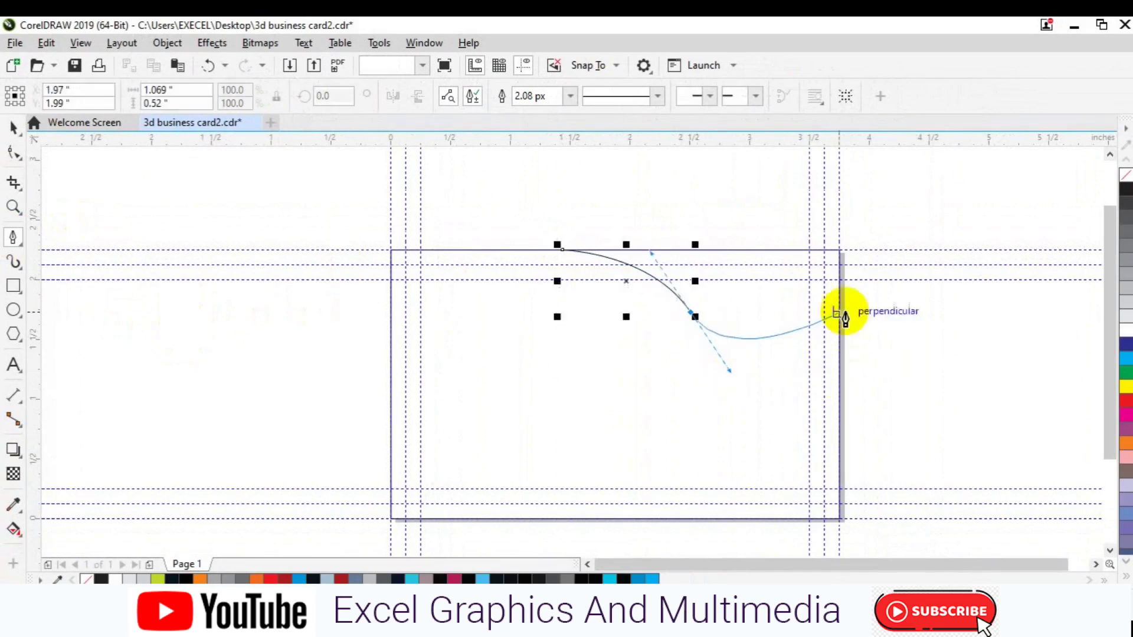
pyautogui.moveTo(839, 305); pyautogui.dragTo(864, 263)
pyautogui.keyDown('ctrl'); pyautogui.click(899, 355); pyautogui.keyUp('ctrl')
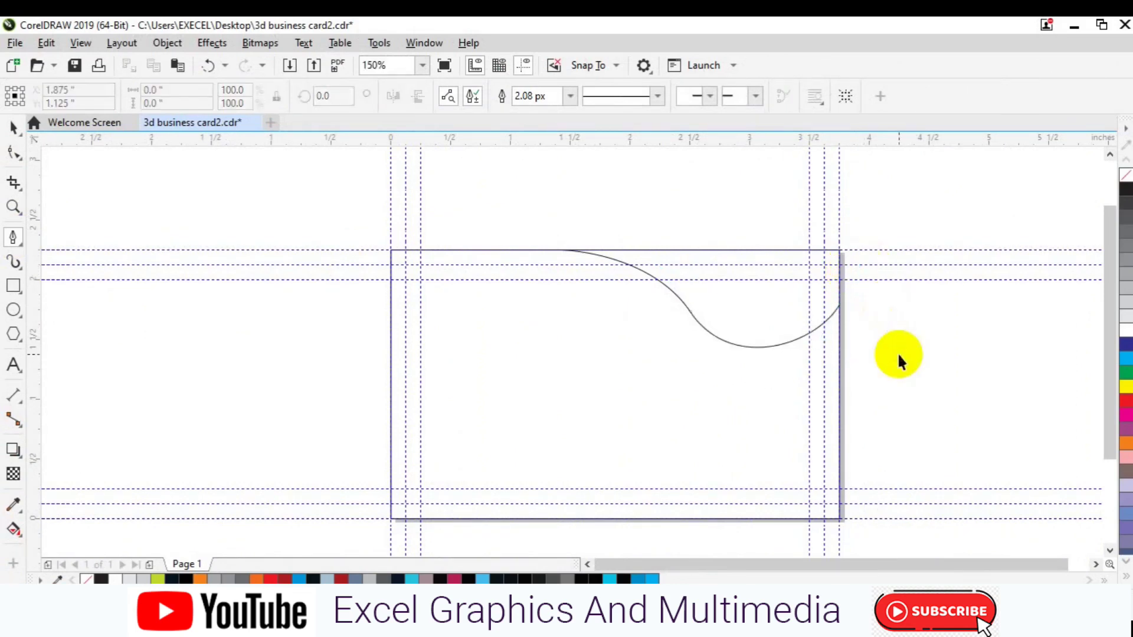
# Reshape the S-curve to about 2.45 × 0.89 inches by smoothing its middle node and moving its start node slightly above the card's top edge.
pyautogui.press('space')
pyautogui.click(723, 339)
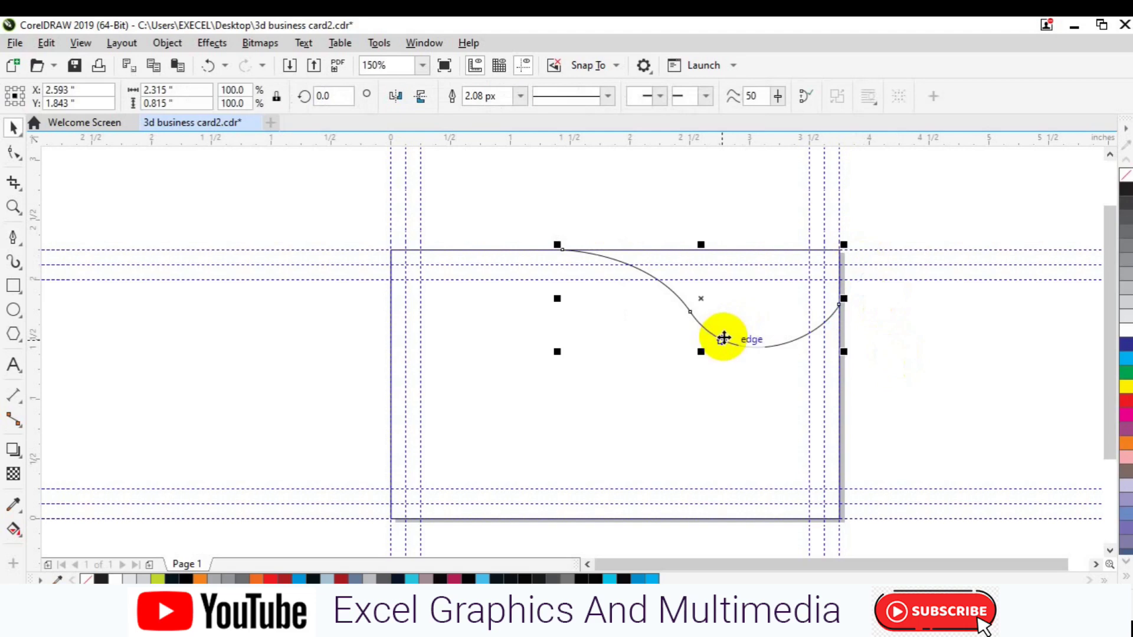
pyautogui.click(13, 152)
pyautogui.moveTo(581, 229); pyautogui.dragTo(489, 318)
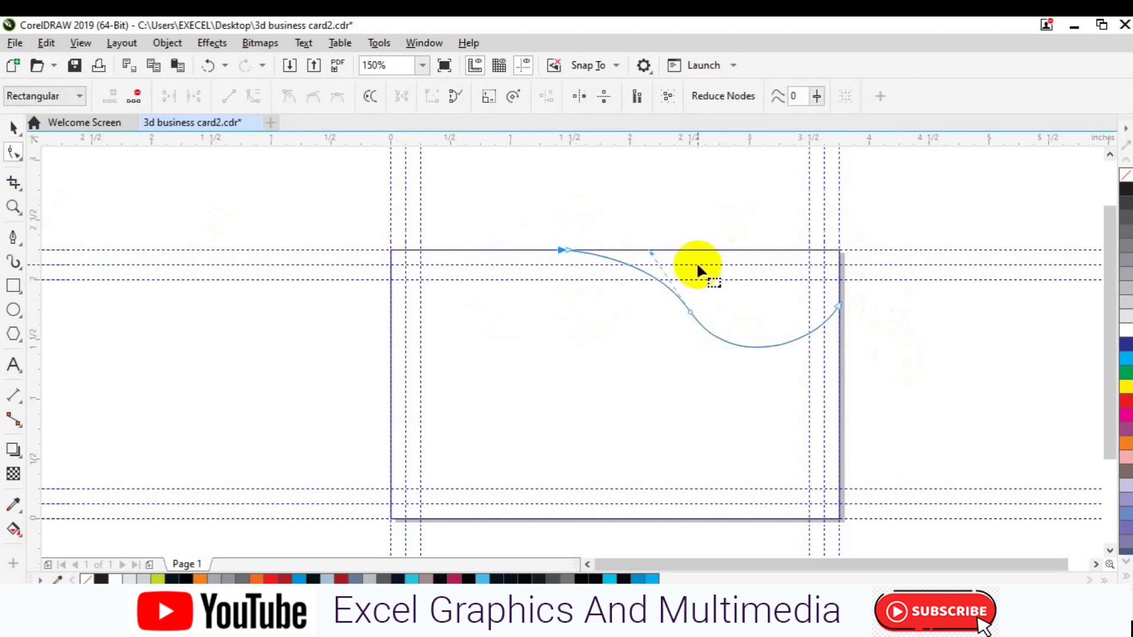
pyautogui.moveTo(651, 253); pyautogui.dragTo(635, 250)
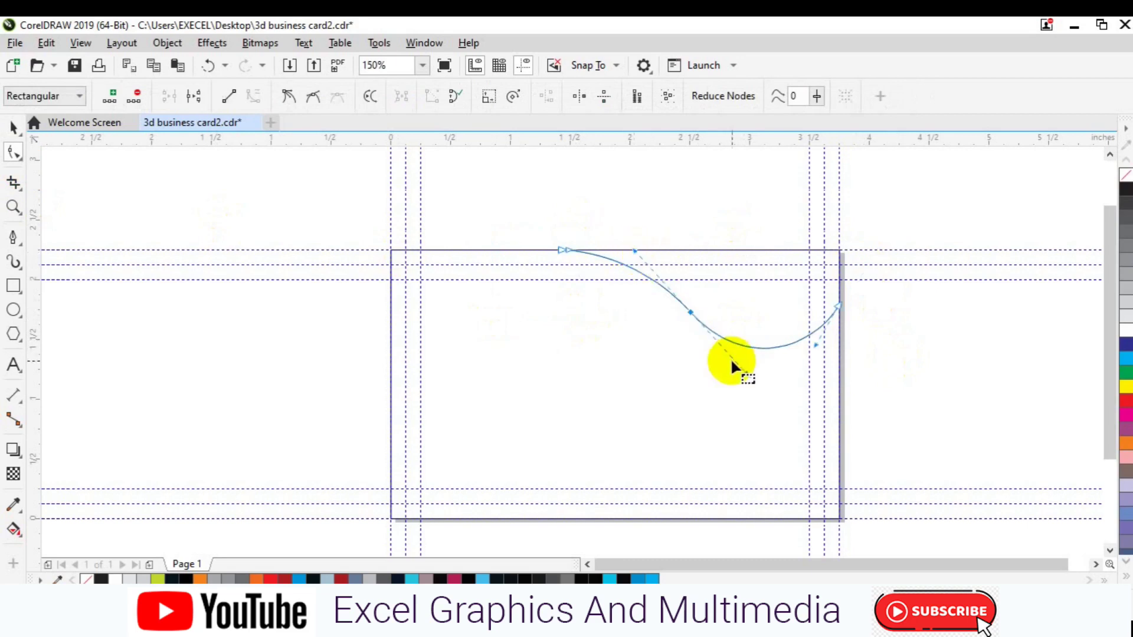
pyautogui.moveTo(744, 375); pyautogui.dragTo(732, 371)
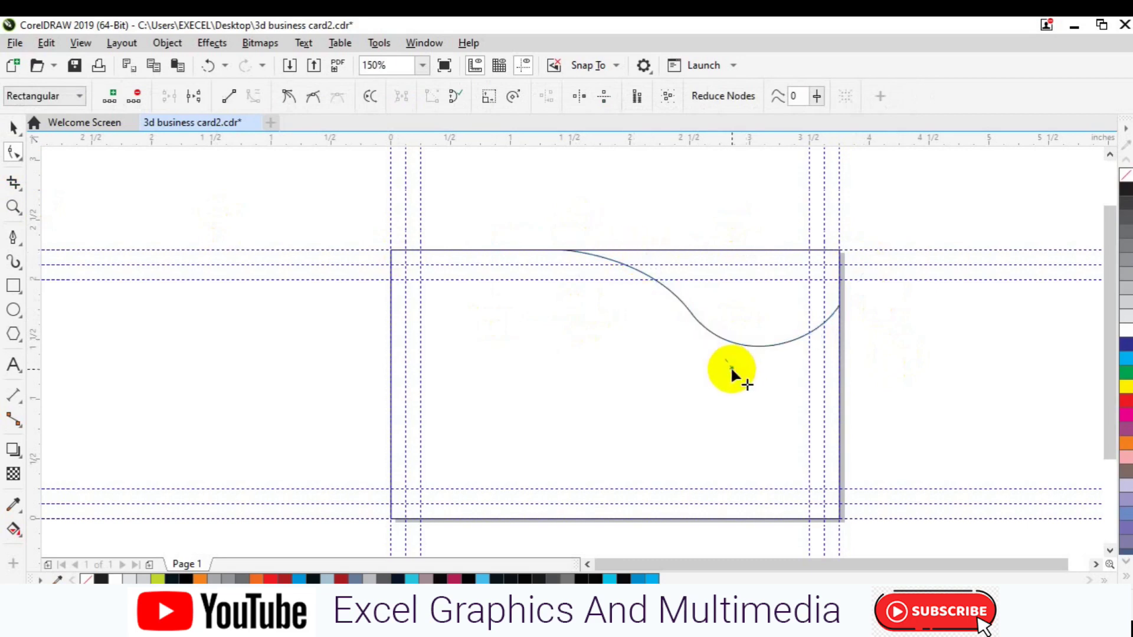
pyautogui.hotkey('ctrl', 'z')
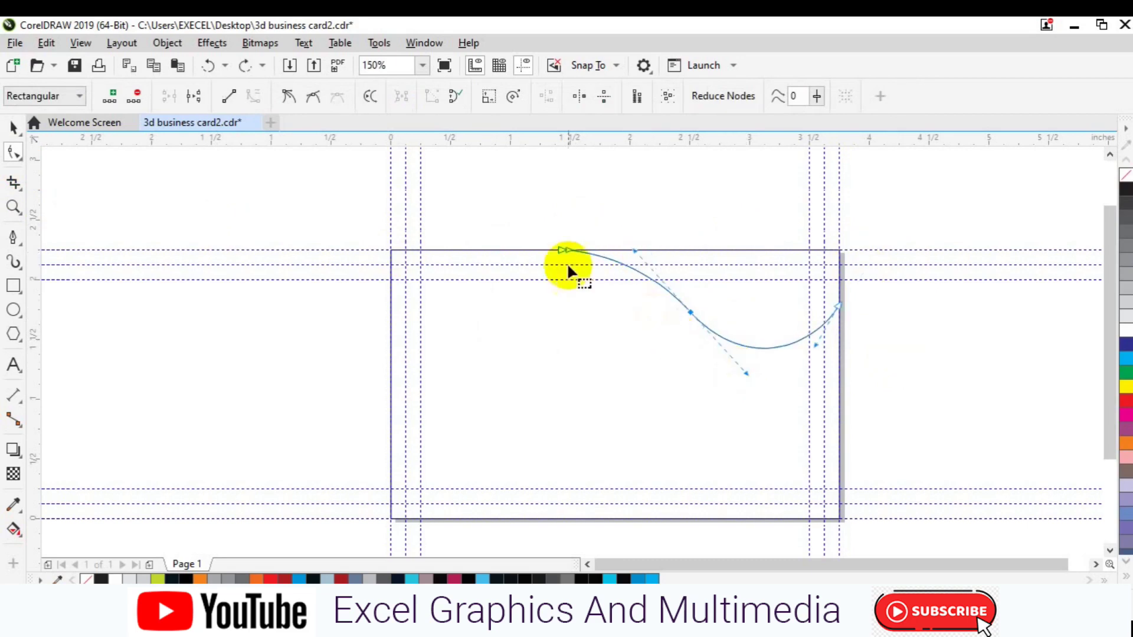
pyautogui.moveTo(560, 250); pyautogui.dragTo(544, 245)
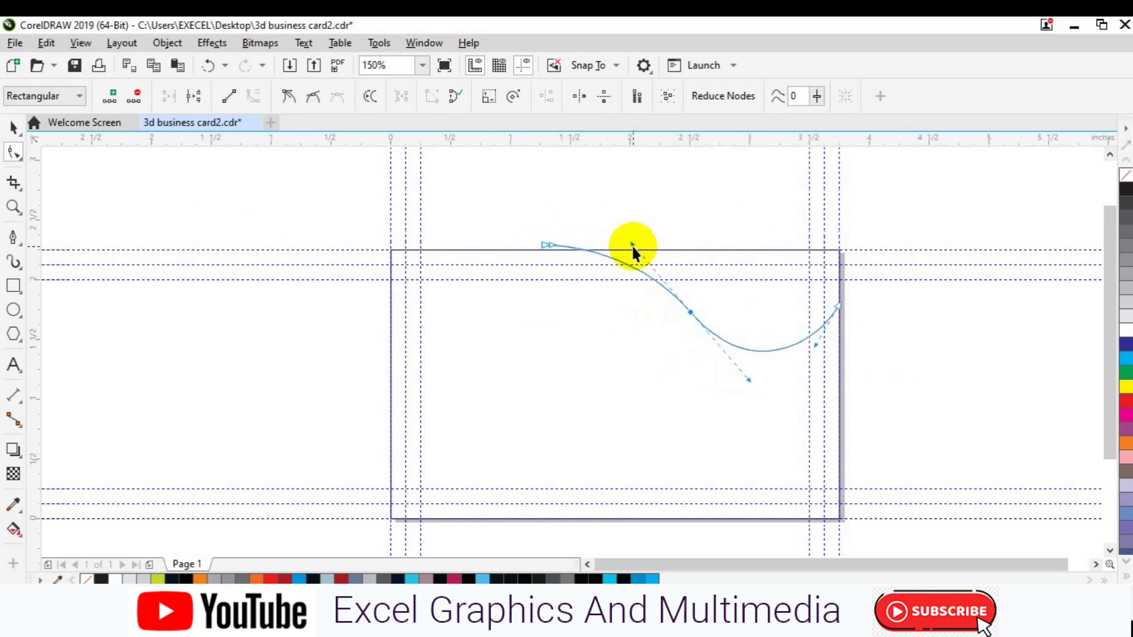
pyautogui.press('space')
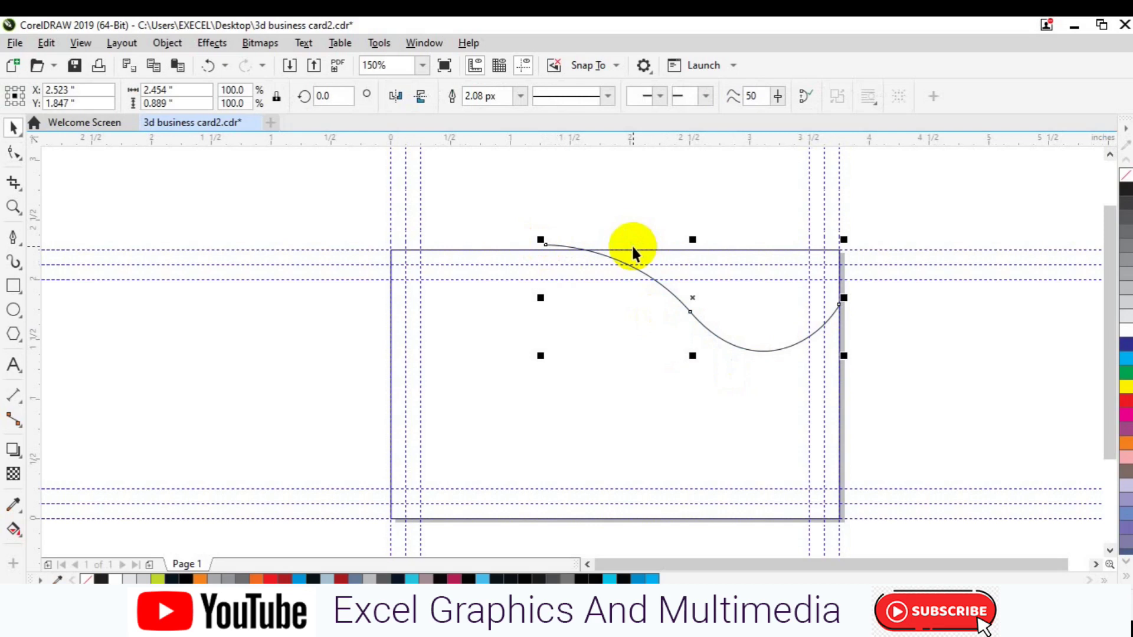
pyautogui.click(930, 339)
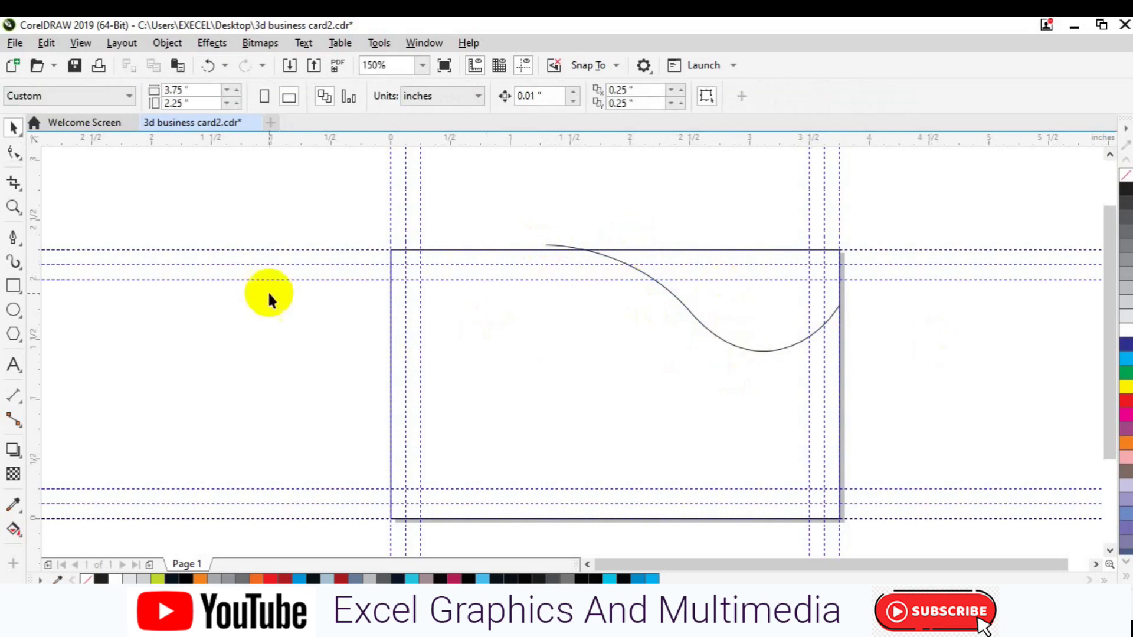
# Draw a second wave curve across the full card width with the Pen tool, from mid left edge to upper right edge.
pyautogui.click(13, 237)
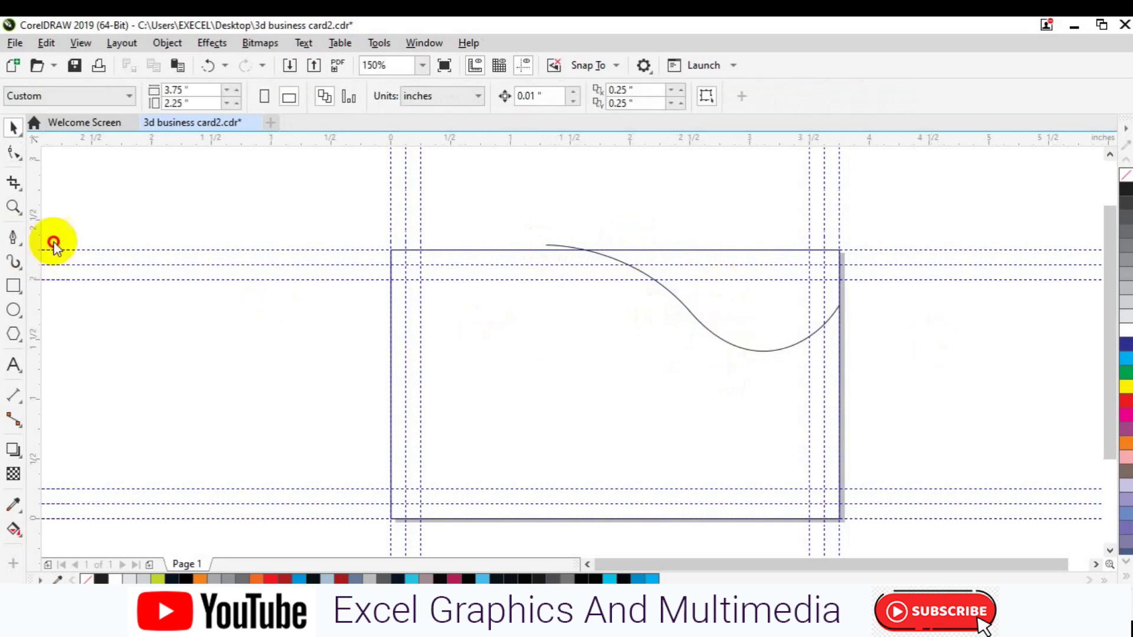
pyautogui.click(391, 355)
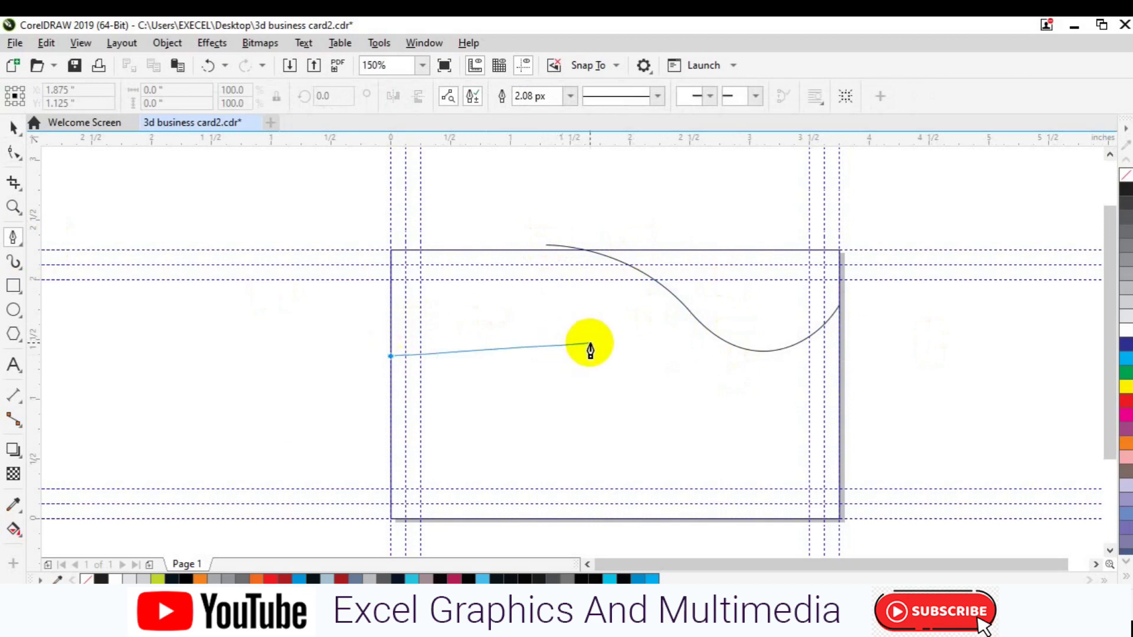
pyautogui.moveTo(595, 340); pyautogui.dragTo(733, 413)
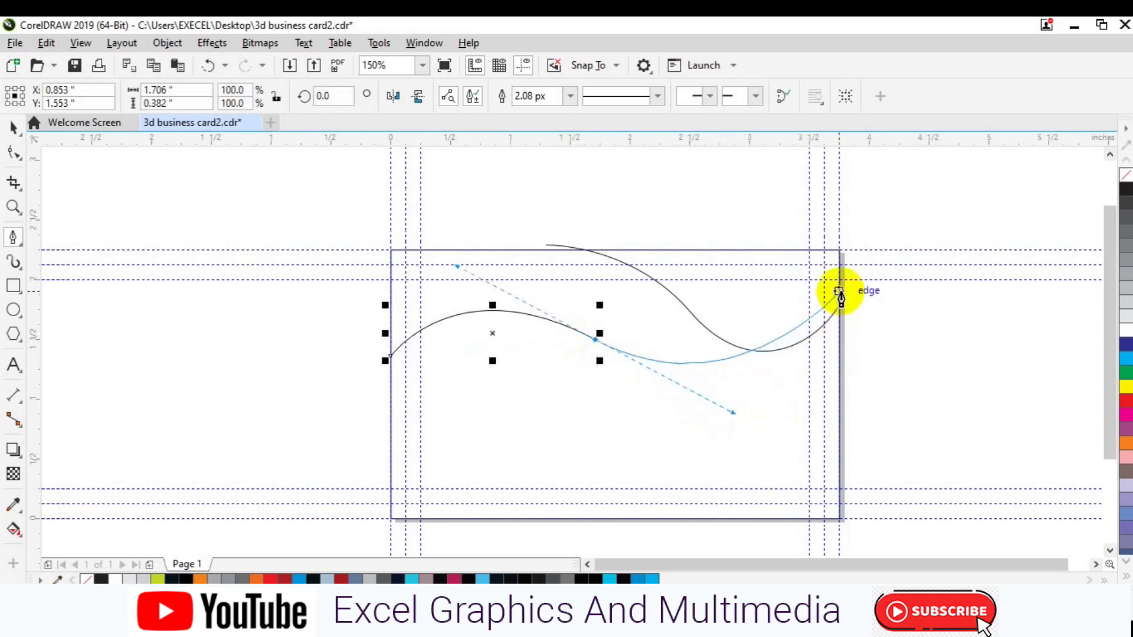
pyautogui.moveTo(839, 291); pyautogui.dragTo(835, 234)
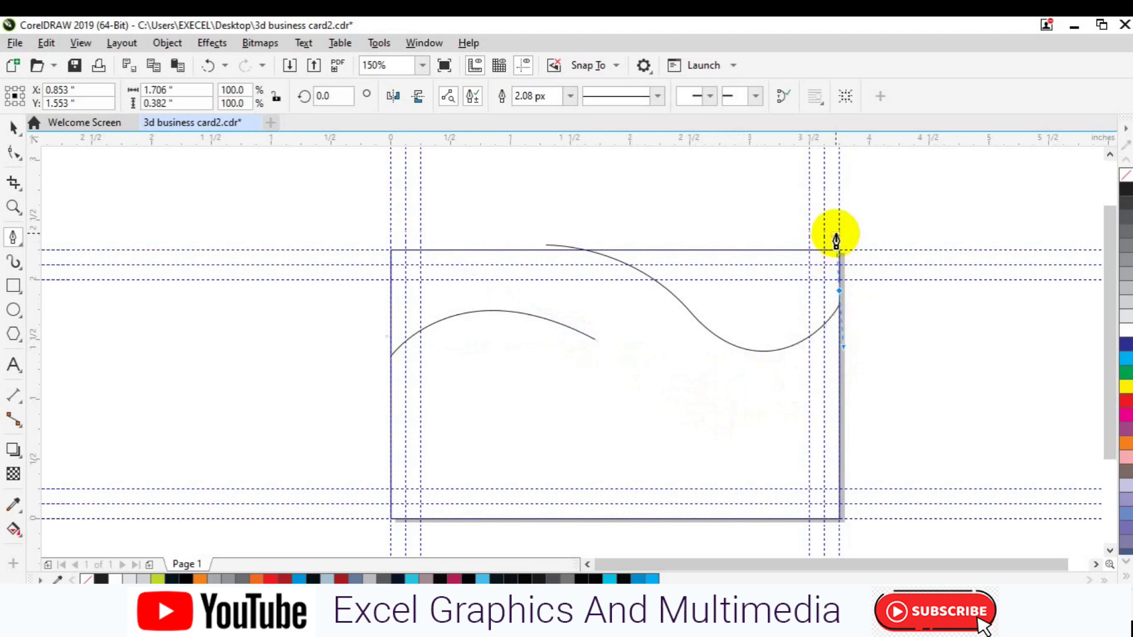
pyautogui.keyDown('ctrl'); pyautogui.click(918, 336); pyautogui.keyUp('ctrl')
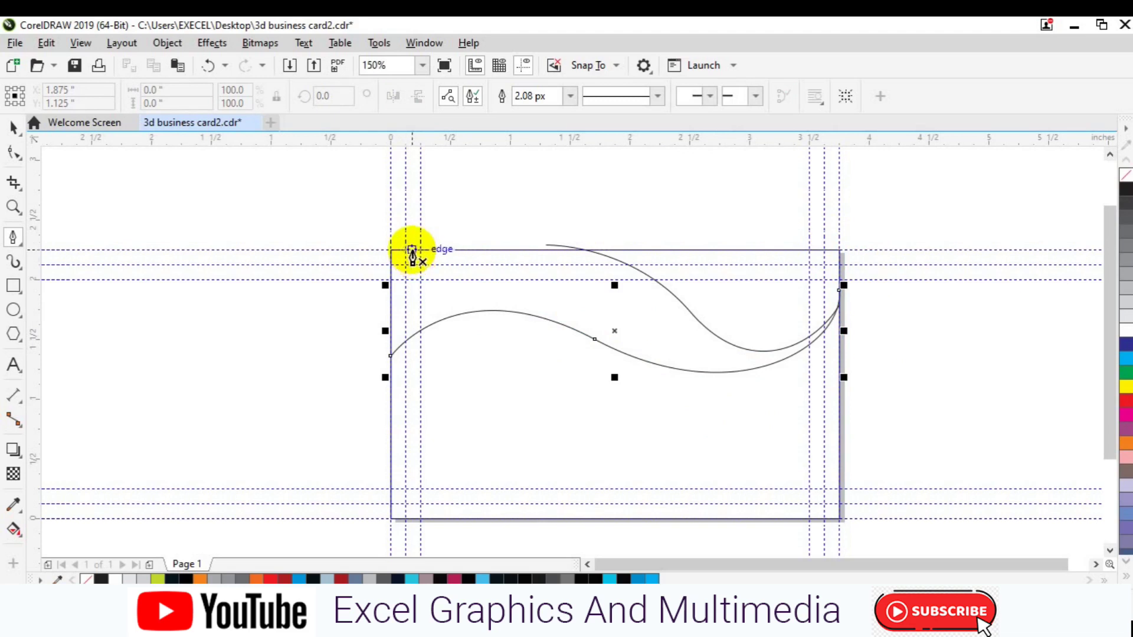
pyautogui.click(412, 250)
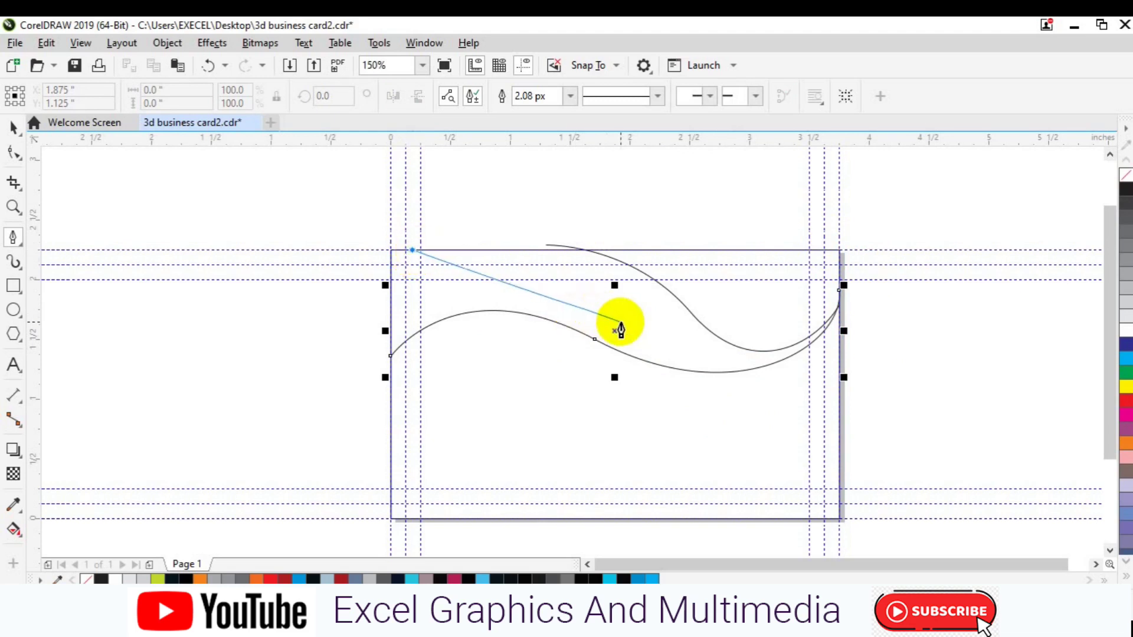
pyautogui.moveTo(632, 326); pyautogui.dragTo(692, 401)
pyautogui.hotkey('ctrl', 'z')
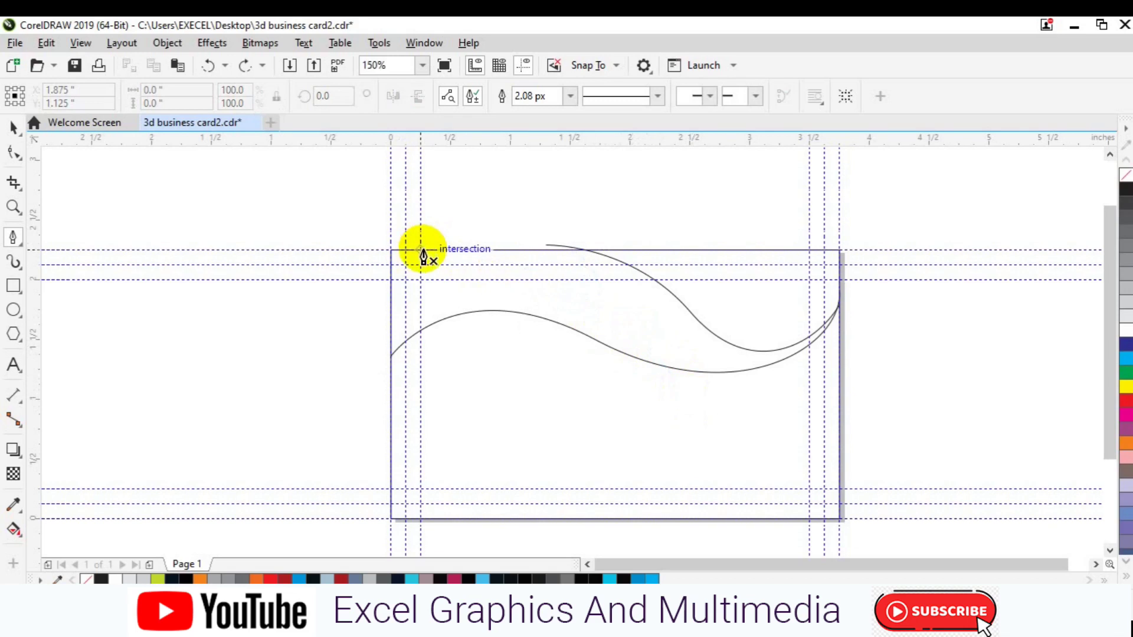
pyautogui.click(422, 250)
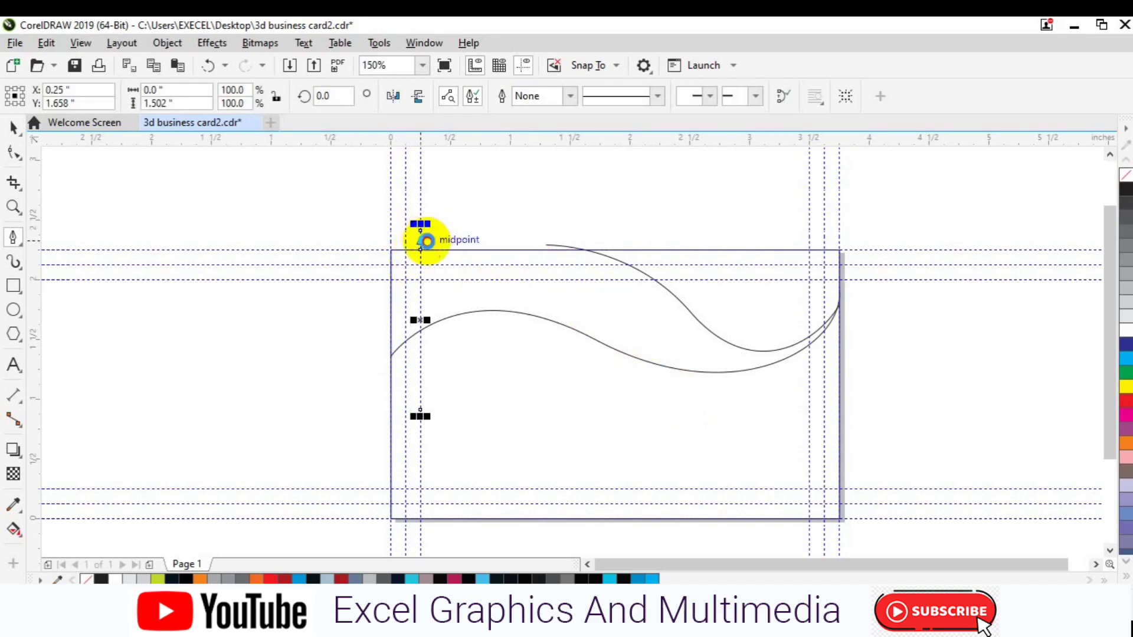
pyautogui.click(433, 241)
pyautogui.moveTo(724, 357); pyautogui.dragTo(852, 284)
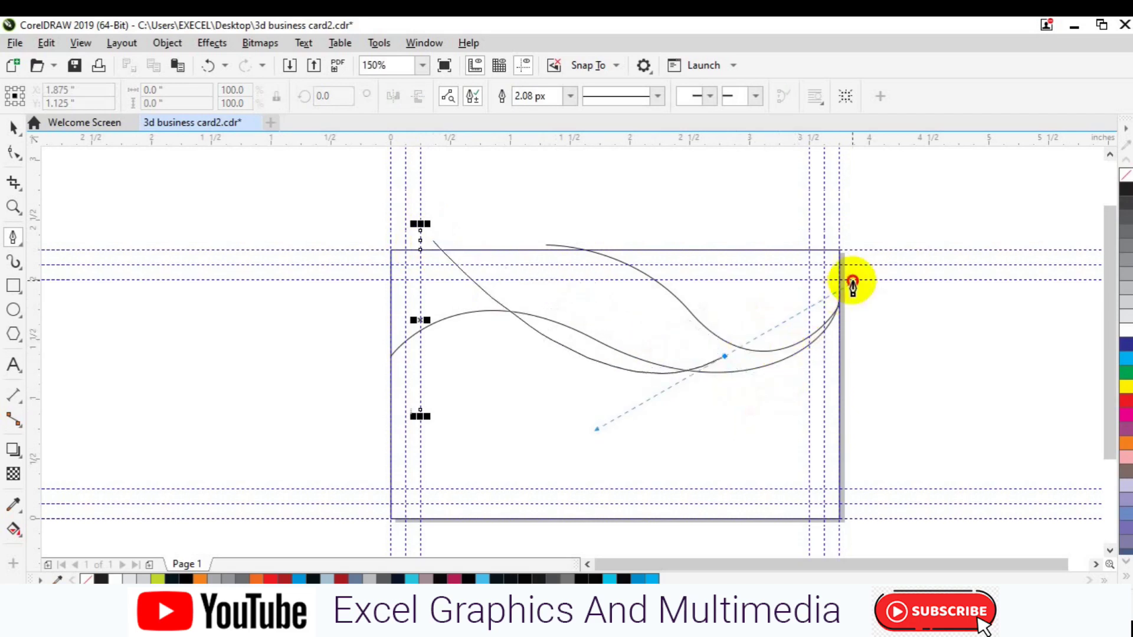
pyautogui.press('space')
pyautogui.click(946, 428)
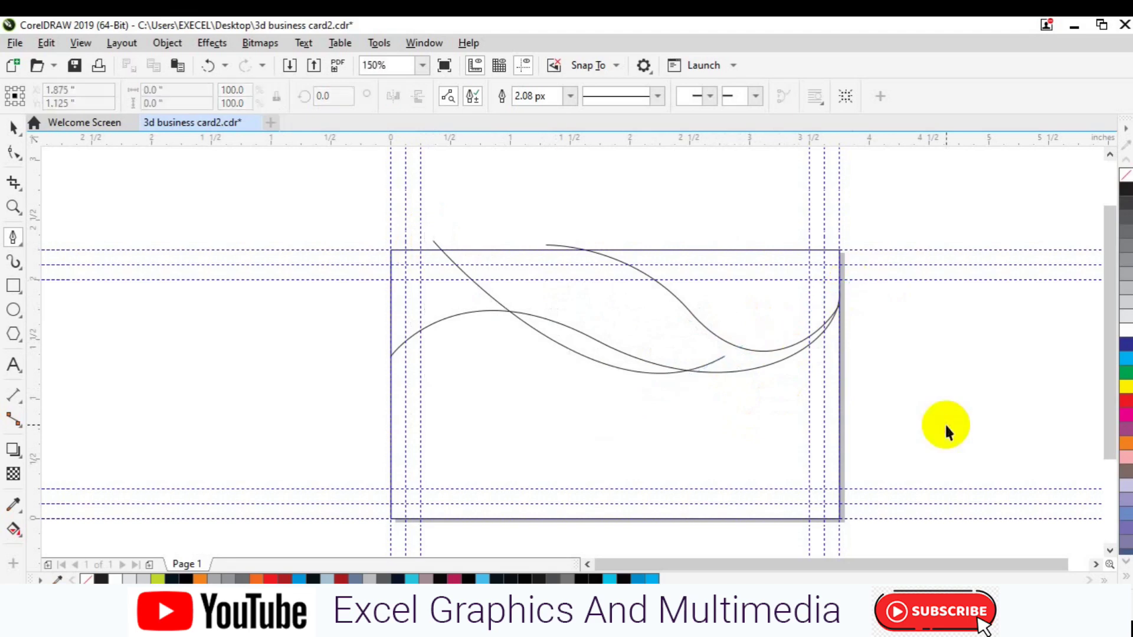
pyautogui.click(681, 373)
pyautogui.press('Escape')
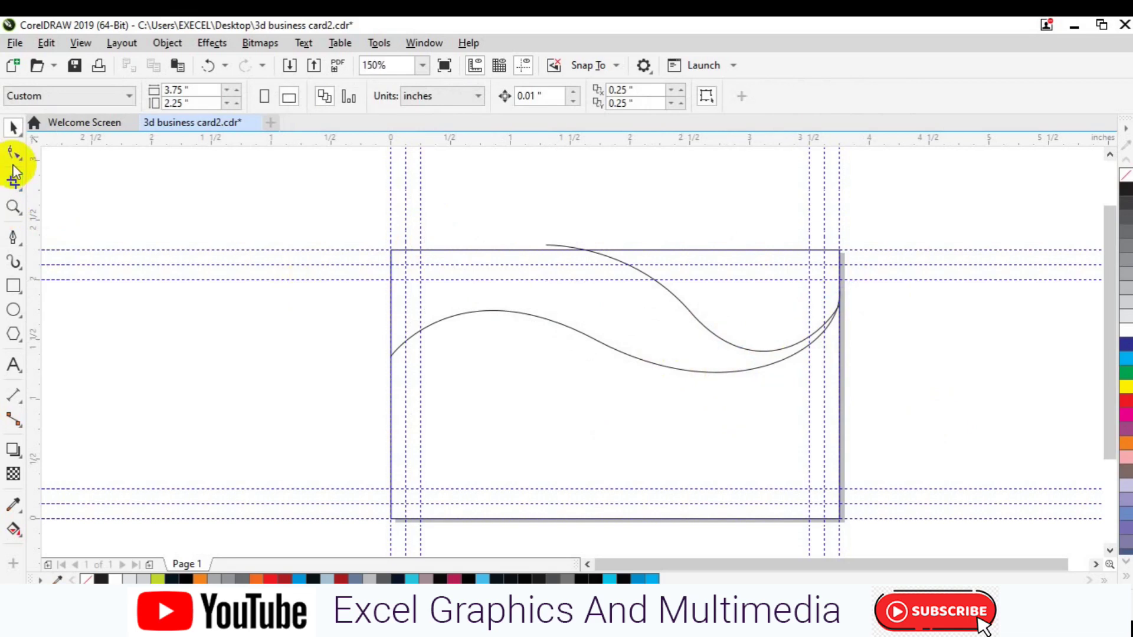
# Draw a narrow crescent outline from the left card edge to near the centre and back, looping past the left edge and ending outside the card.
pyautogui.click(13, 238)
pyautogui.click(391, 313)
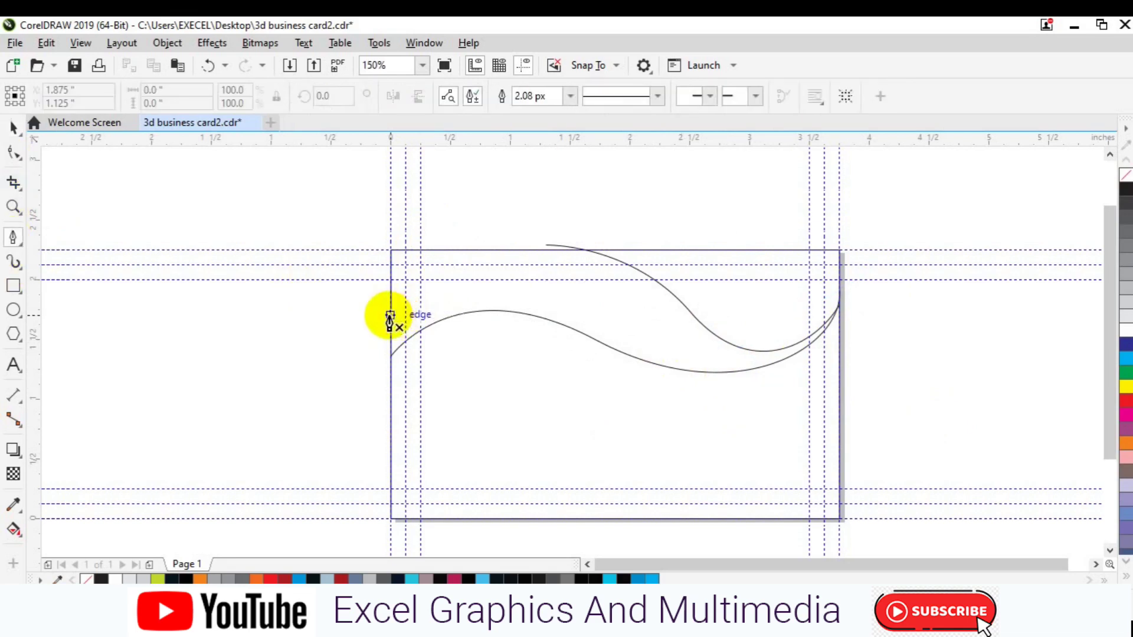
pyautogui.moveTo(620, 319); pyautogui.dragTo(748, 391)
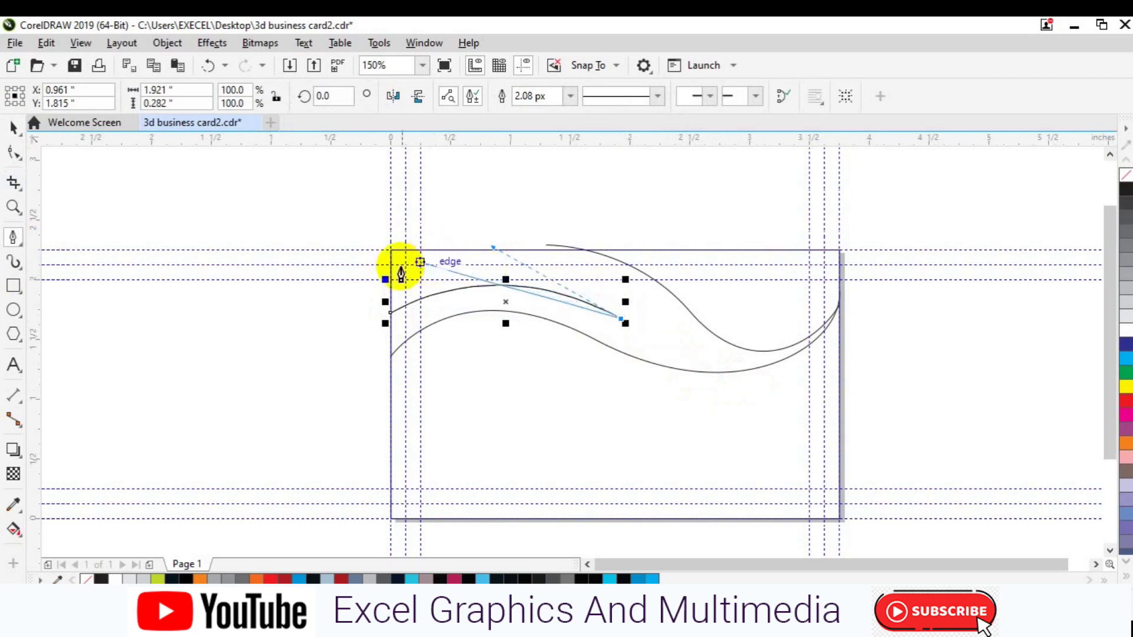
pyautogui.click(391, 282)
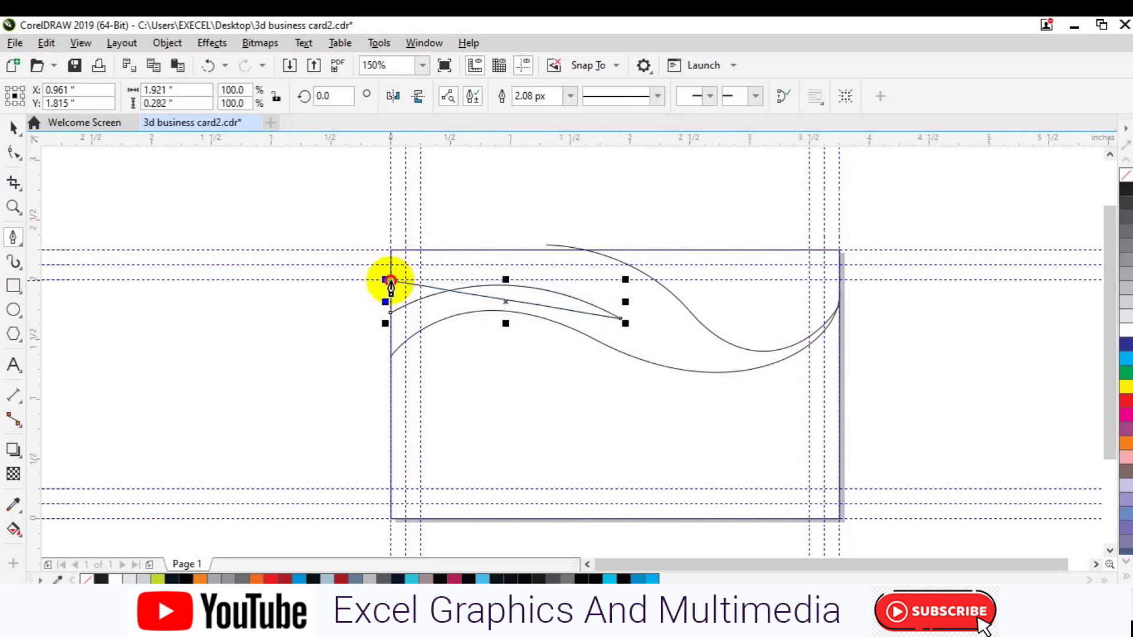
pyautogui.moveTo(238, 307); pyautogui.dragTo(218, 319)
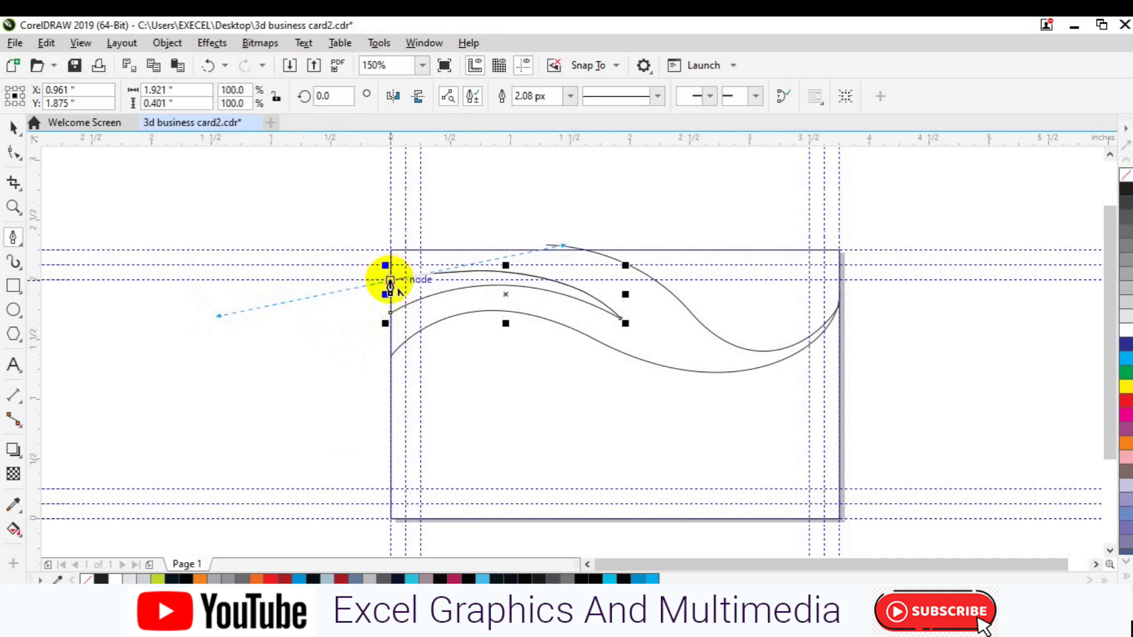
pyautogui.click(390, 313)
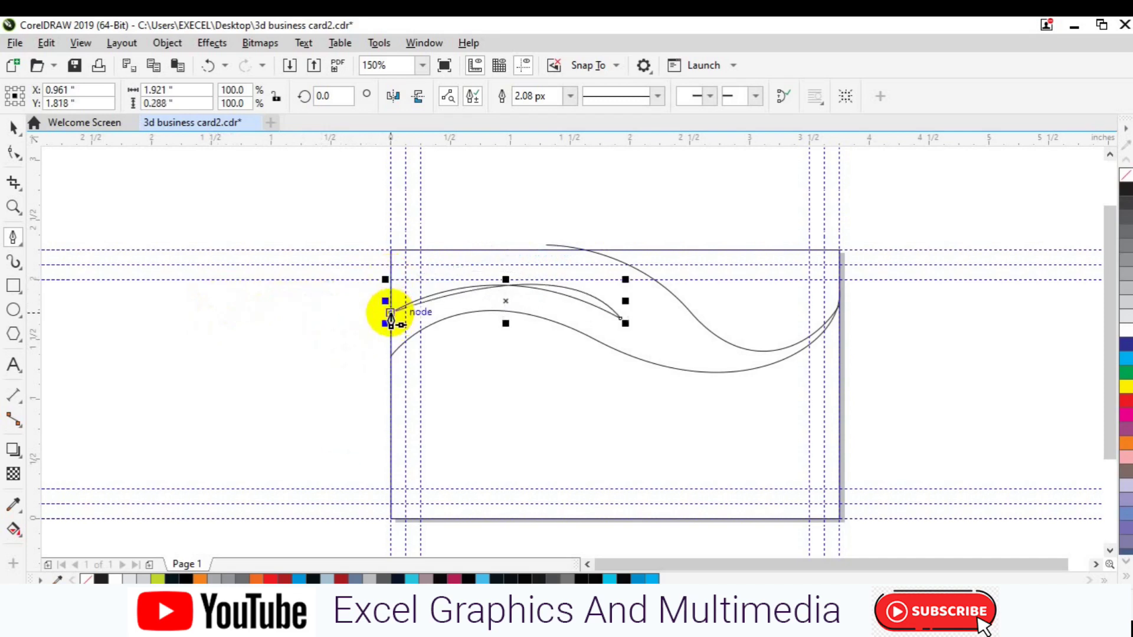
pyautogui.hotkey('ctrl', 'z')
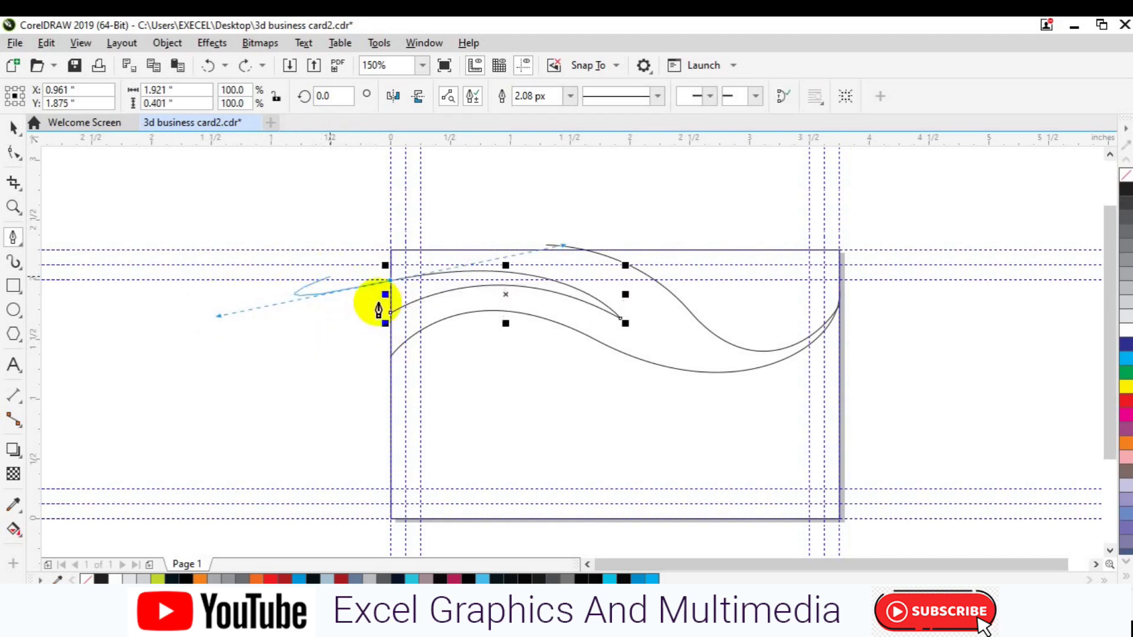
pyautogui.click(345, 327)
pyautogui.keyDown('ctrl'); pyautogui.click(343, 394); pyautogui.keyUp('ctrl')
pyautogui.press('space')
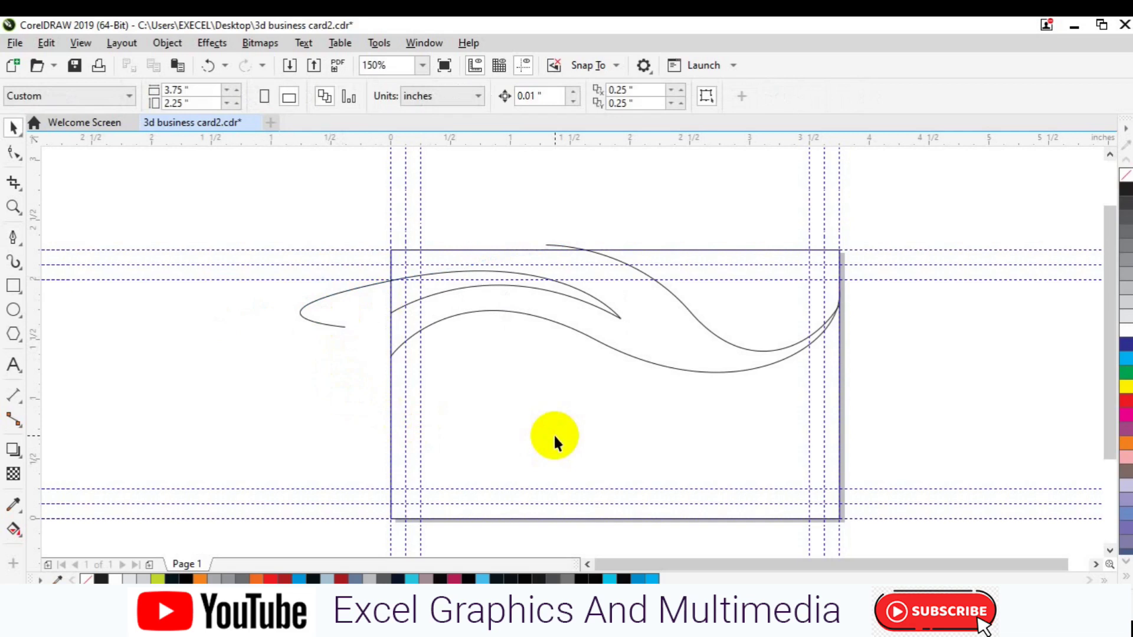
pyautogui.click(13, 237)
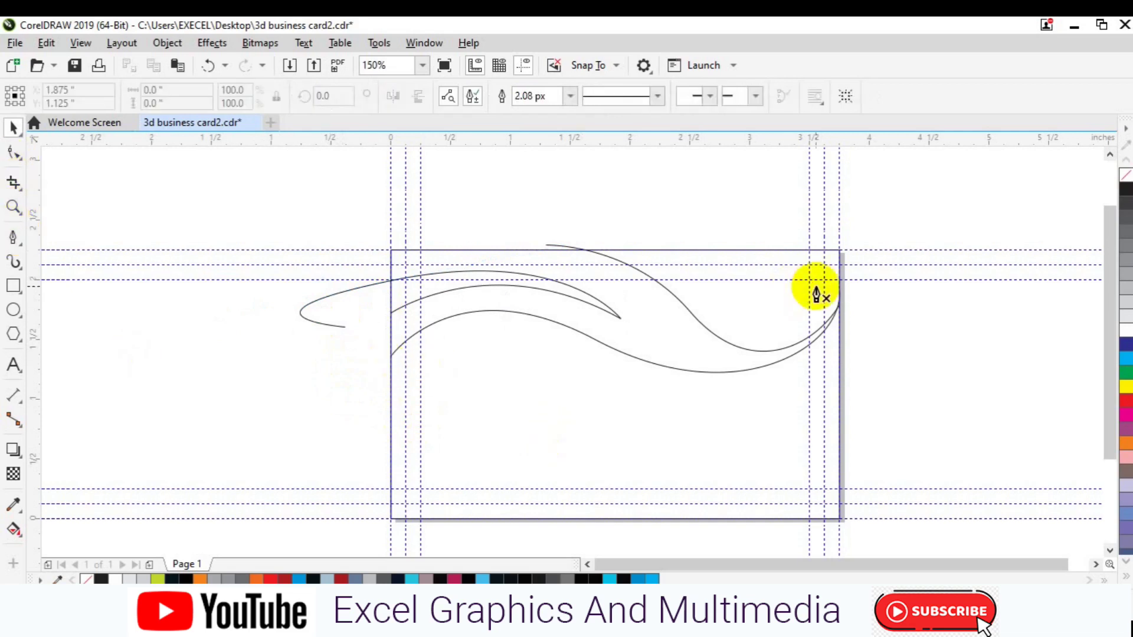
pyautogui.click(839, 288)
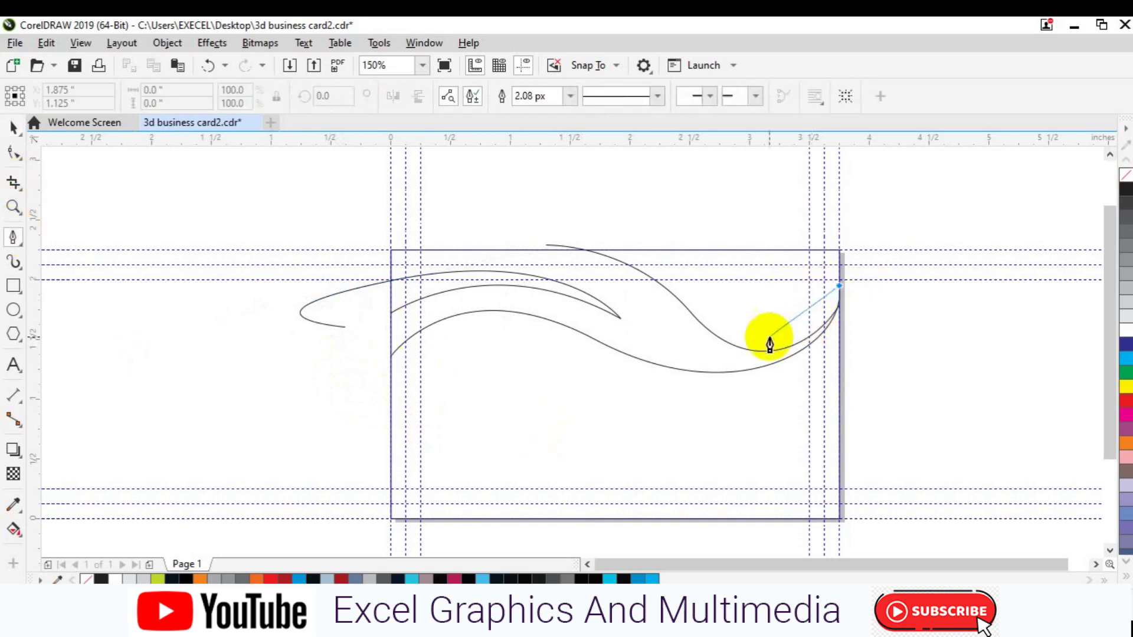
pyautogui.moveTo(737, 327); pyautogui.dragTo(676, 309)
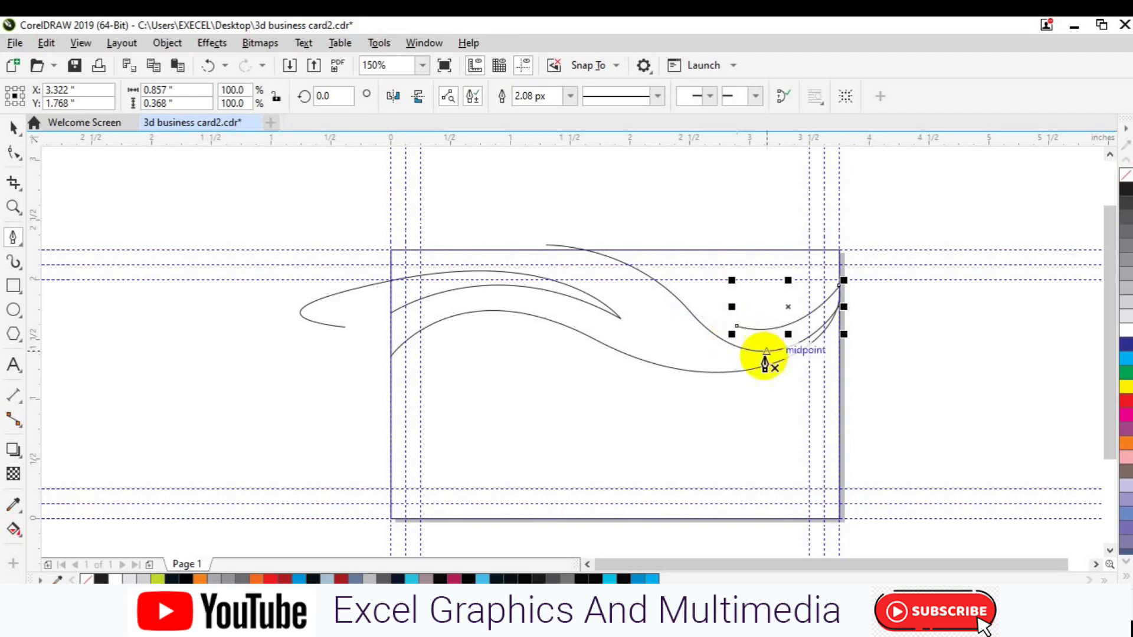
pyautogui.hotkey('ctrl', 'z')
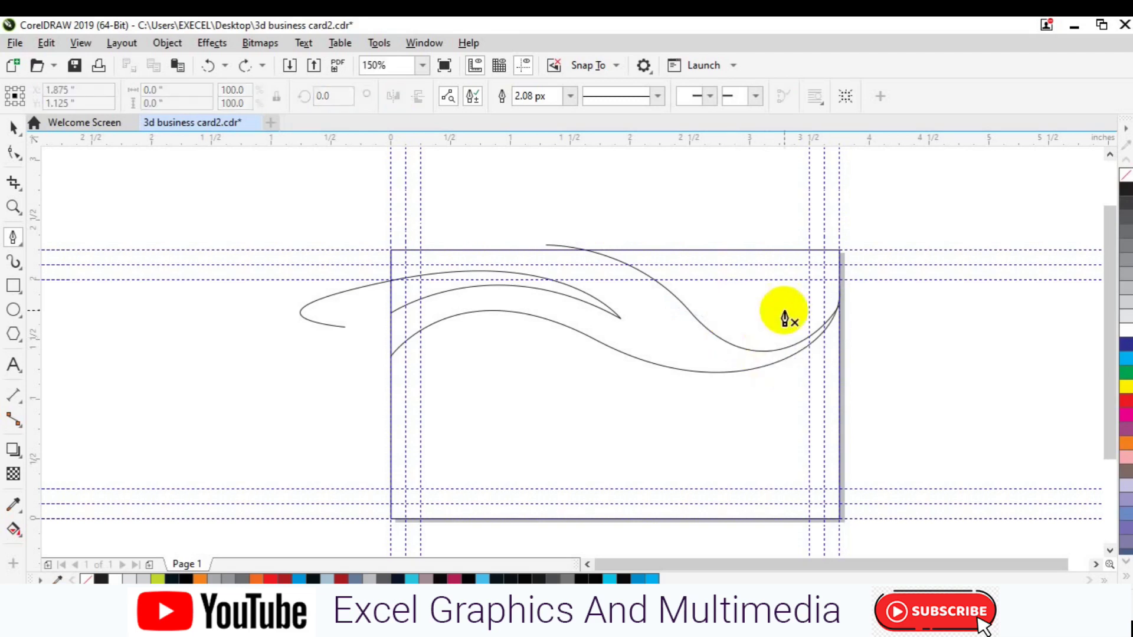
pyautogui.click(840, 288)
pyautogui.click(797, 310)
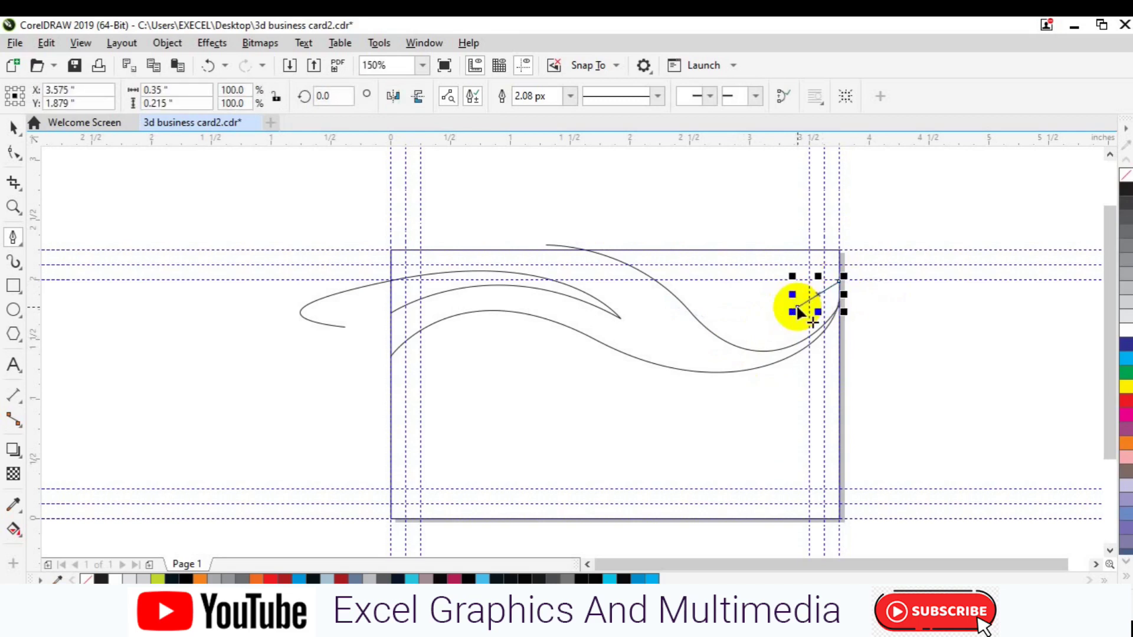
pyautogui.press('Delete')
# Draw a narrow crescent outline about 0.92 × 0.47 inches inside the card's upper right edge with the Pen tool.
pyautogui.click(13, 236)
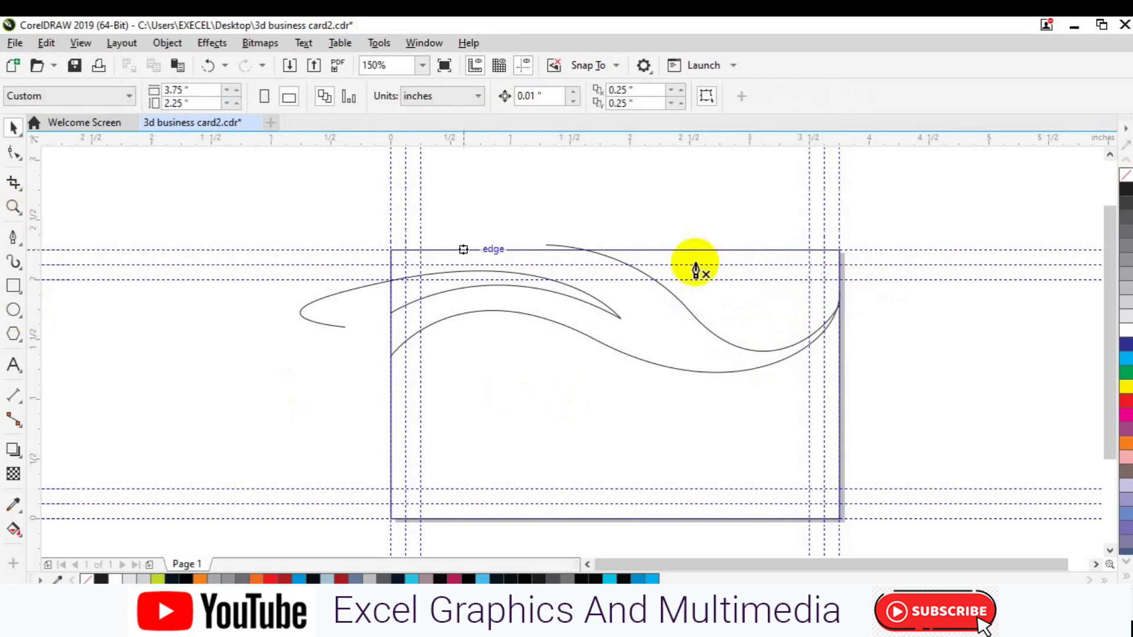
pyautogui.click(839, 276)
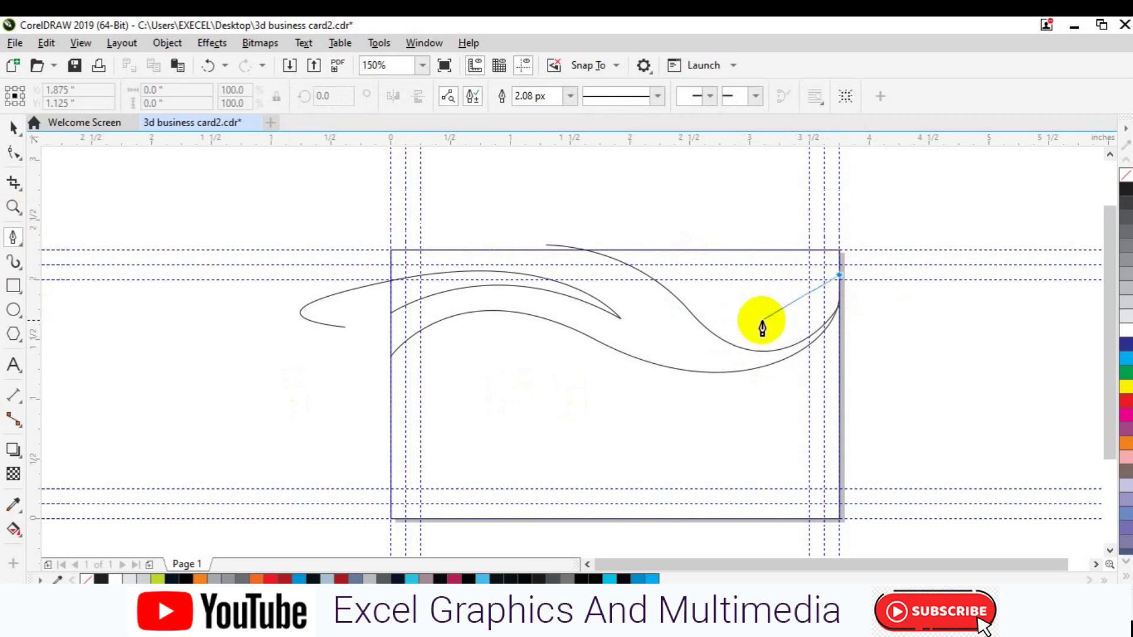
pyautogui.moveTo(729, 324); pyautogui.dragTo(660, 312)
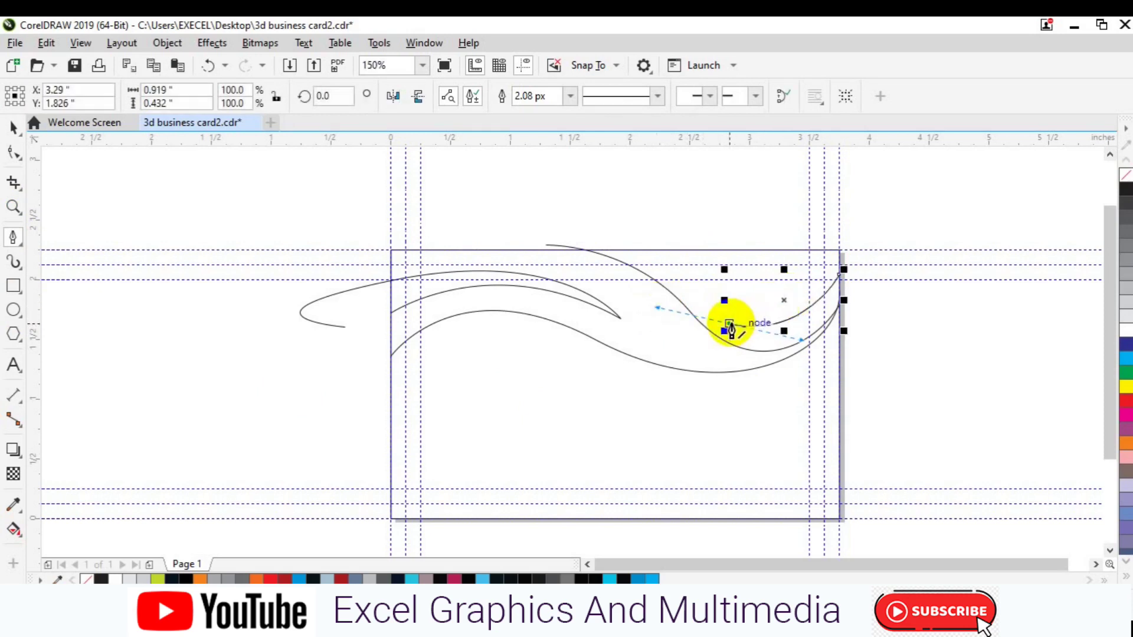
pyautogui.click(729, 324)
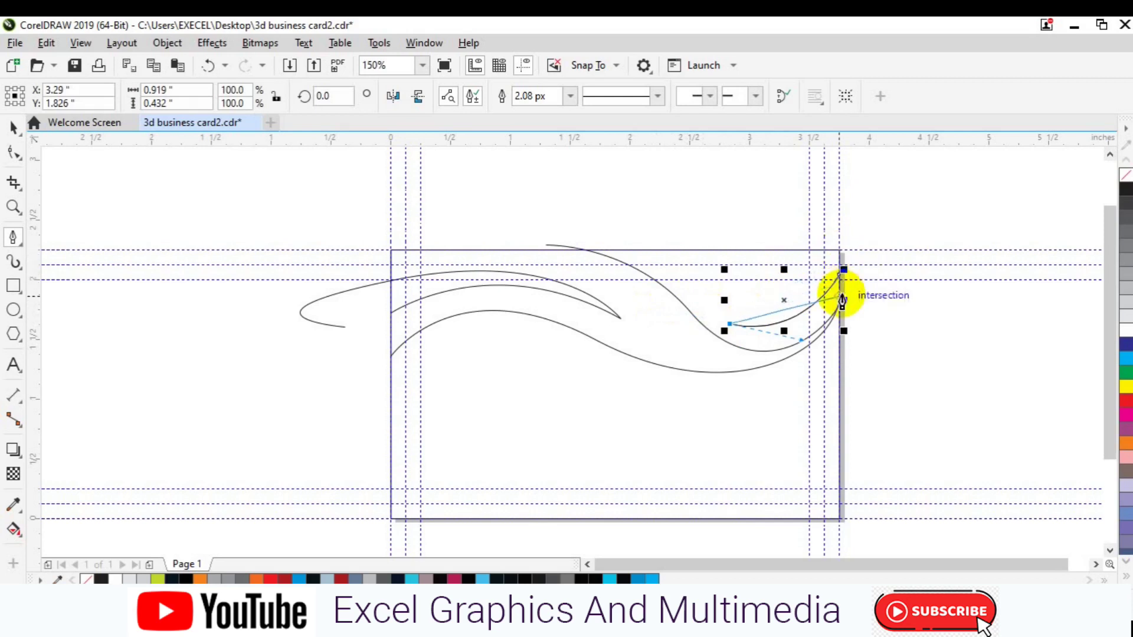
pyautogui.moveTo(842, 299); pyautogui.dragTo(894, 247)
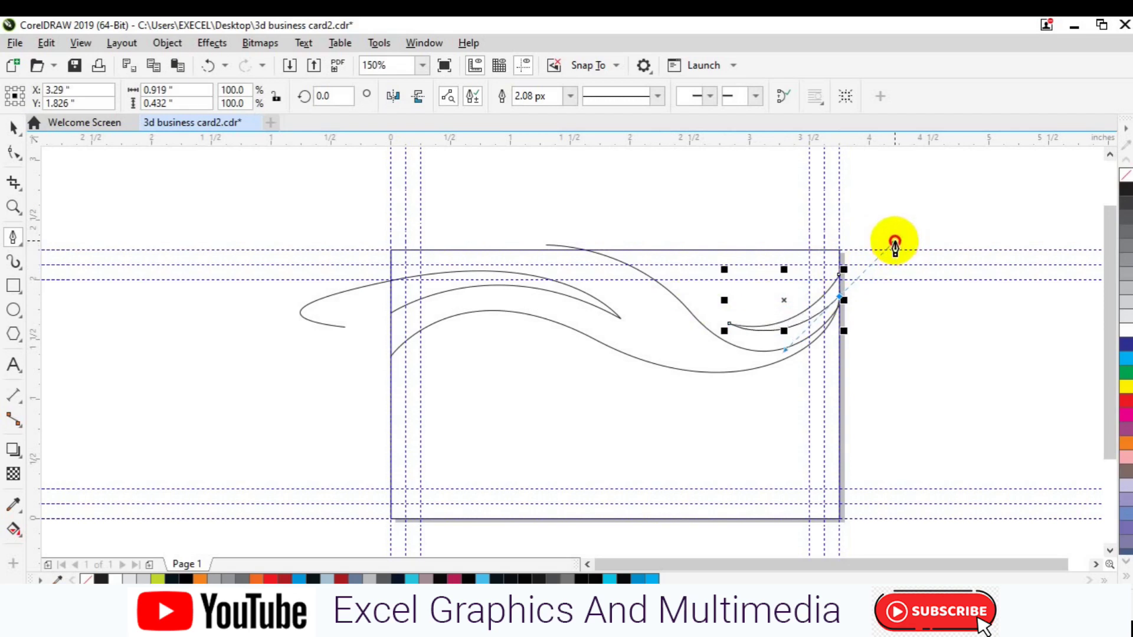
pyautogui.moveTo(895, 241); pyautogui.dragTo(895, 242)
pyautogui.press('space')
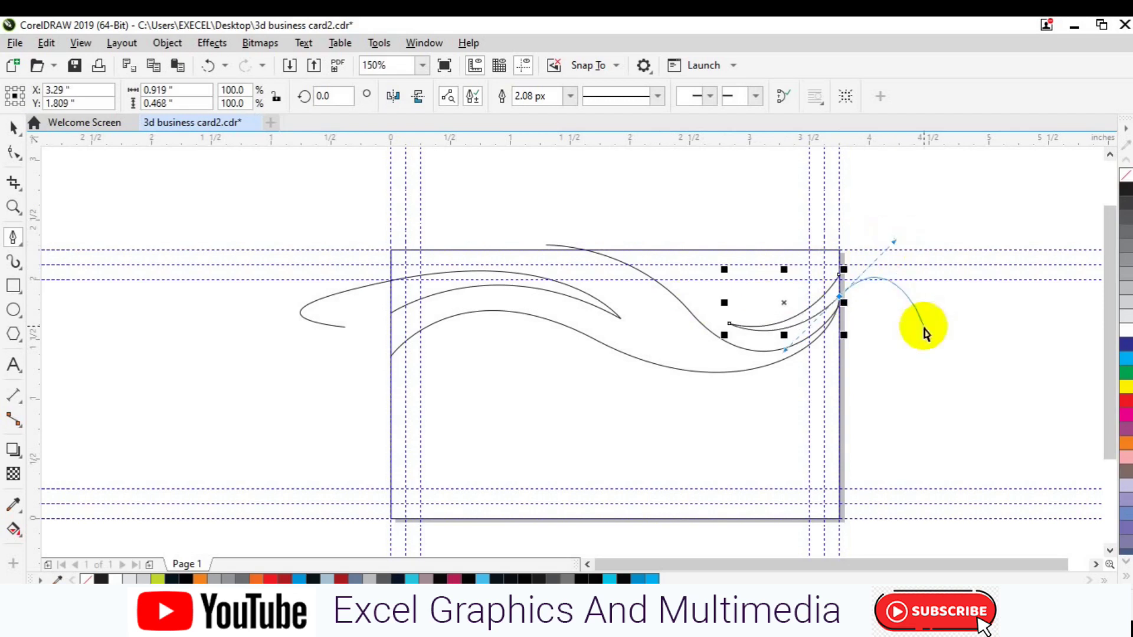
pyautogui.click(924, 328)
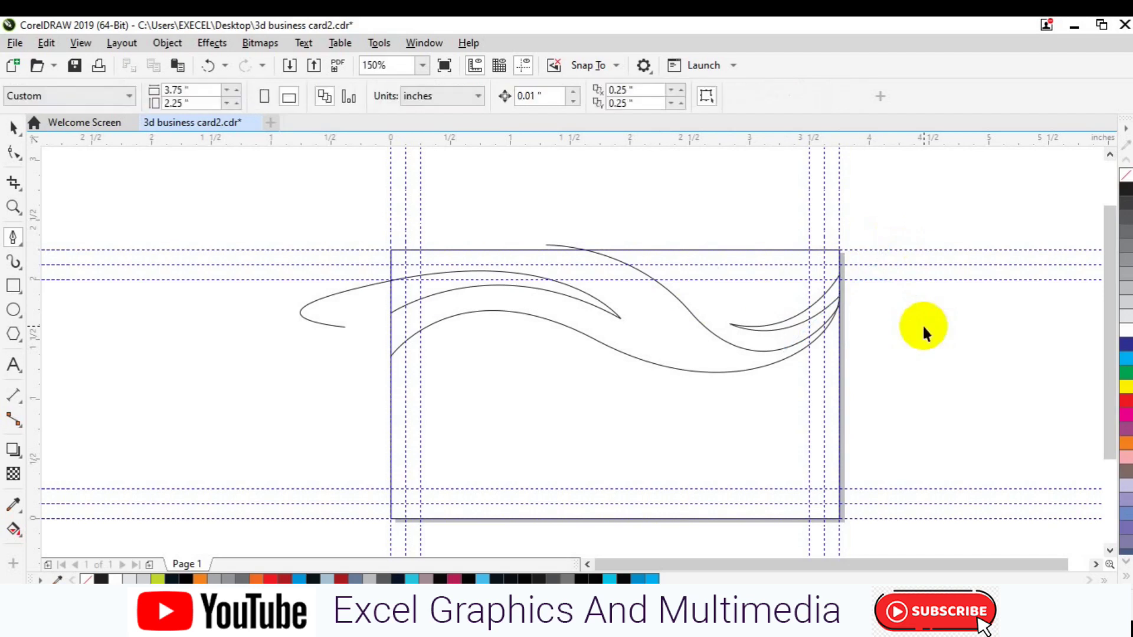
# Delete the crescent outline that loops past the card's left edge.
pyautogui.click(581, 303)
pyautogui.click(586, 302)
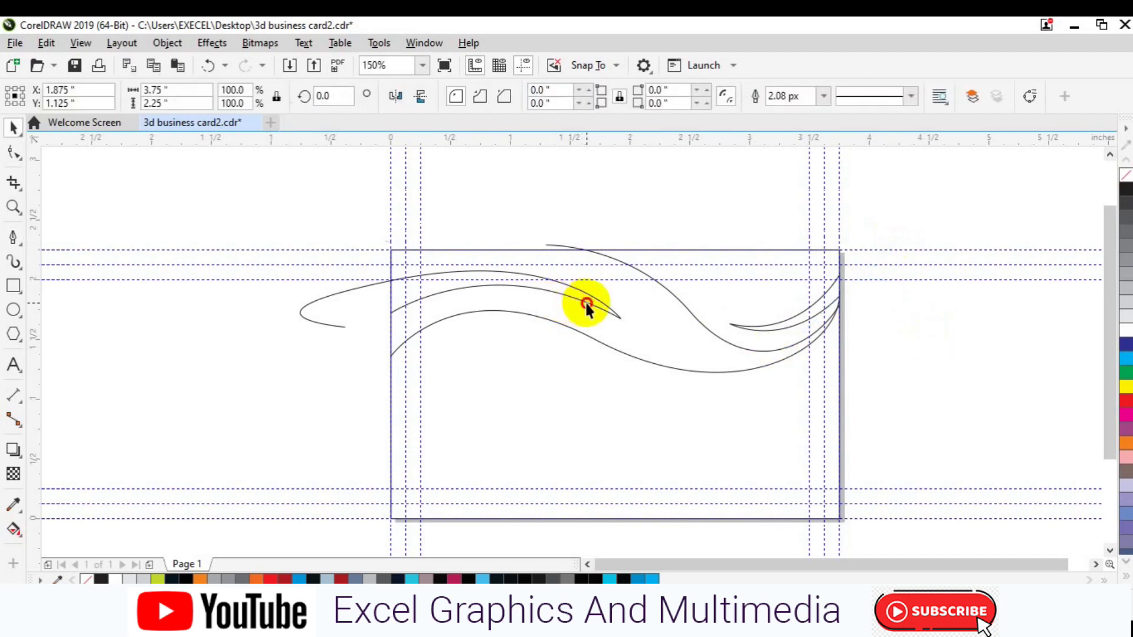
pyautogui.press('Delete')
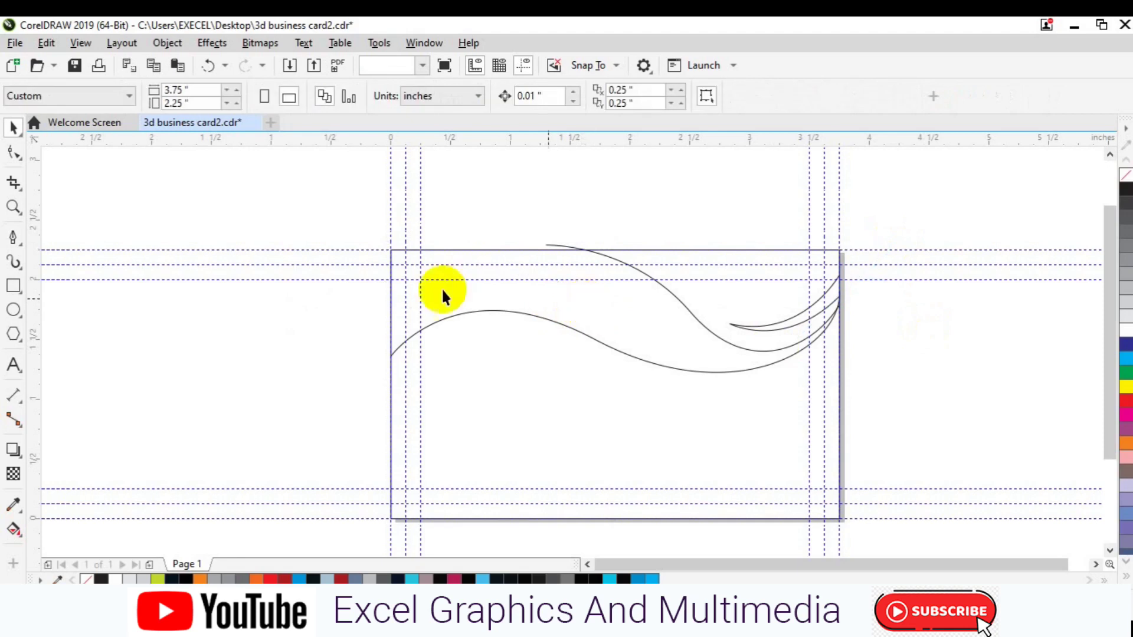
pyautogui.click(13, 238)
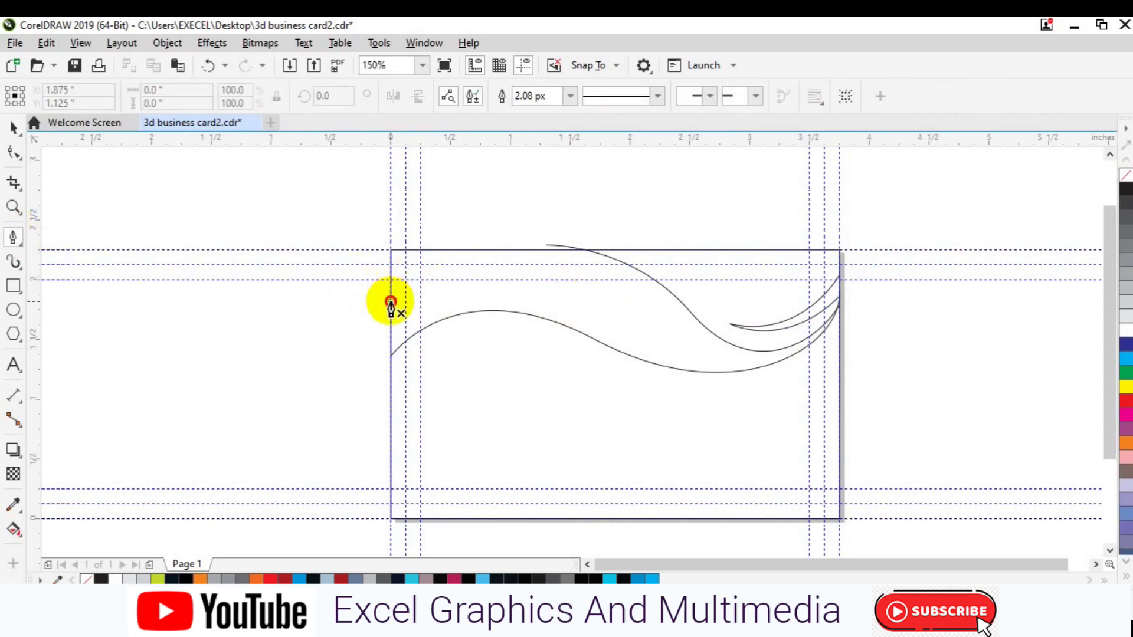
pyautogui.click(390, 302)
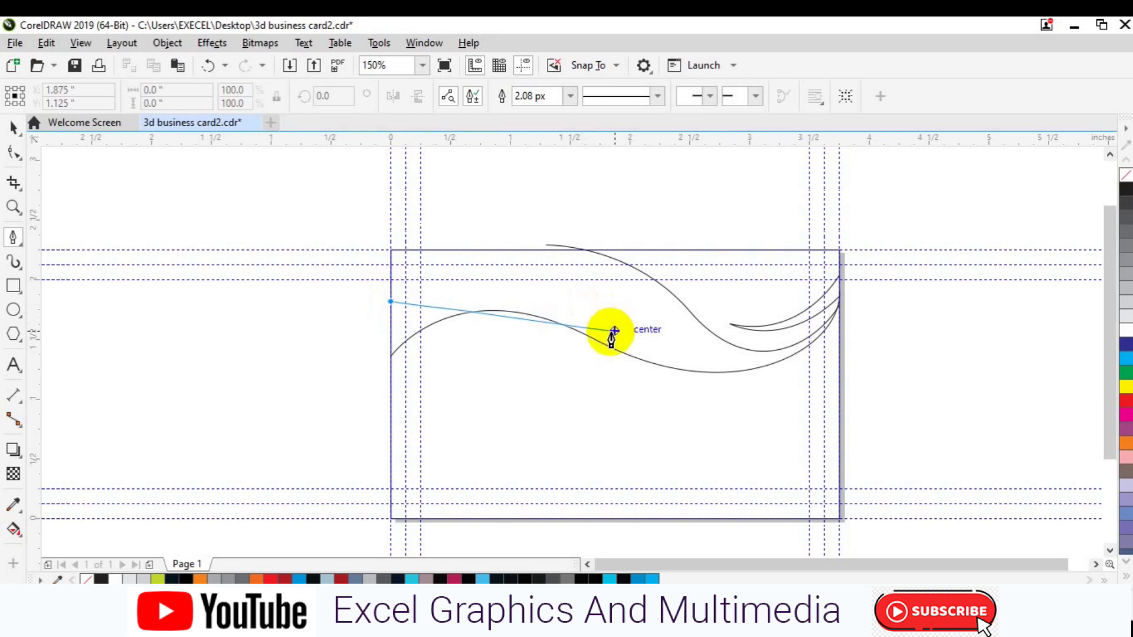
pyautogui.moveTo(614, 331); pyautogui.dragTo(691, 404)
pyautogui.hotkey('ctrl', 'z')
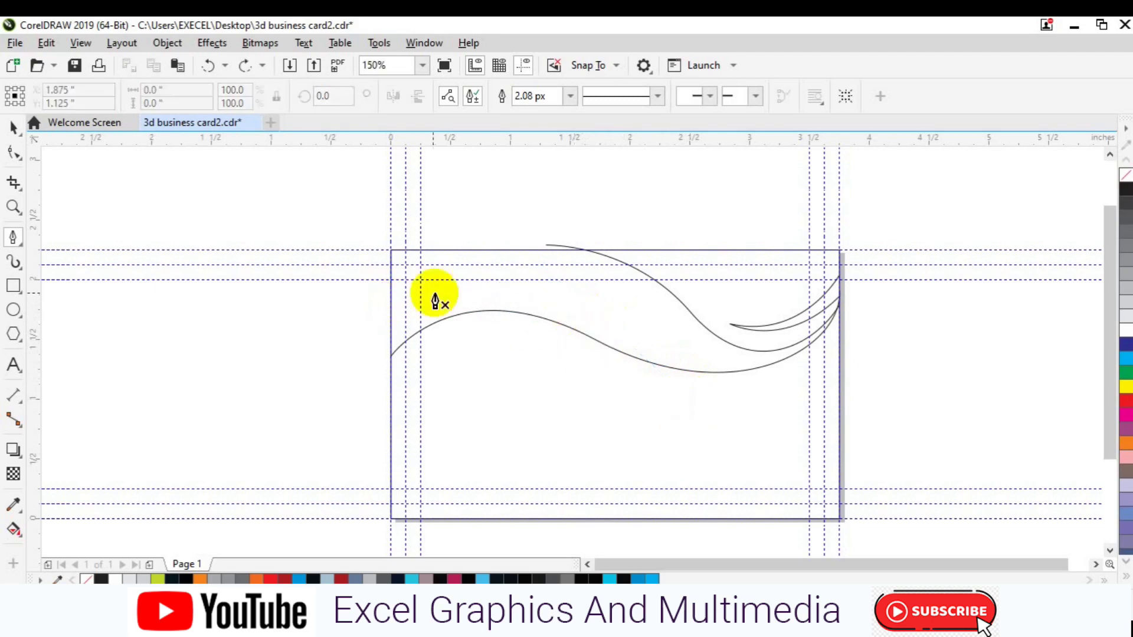
# Try a crescent outline about 1.65 × 0.41 inches from the card's left edge to the lower wave, and discard it.
pyautogui.click(391, 312)
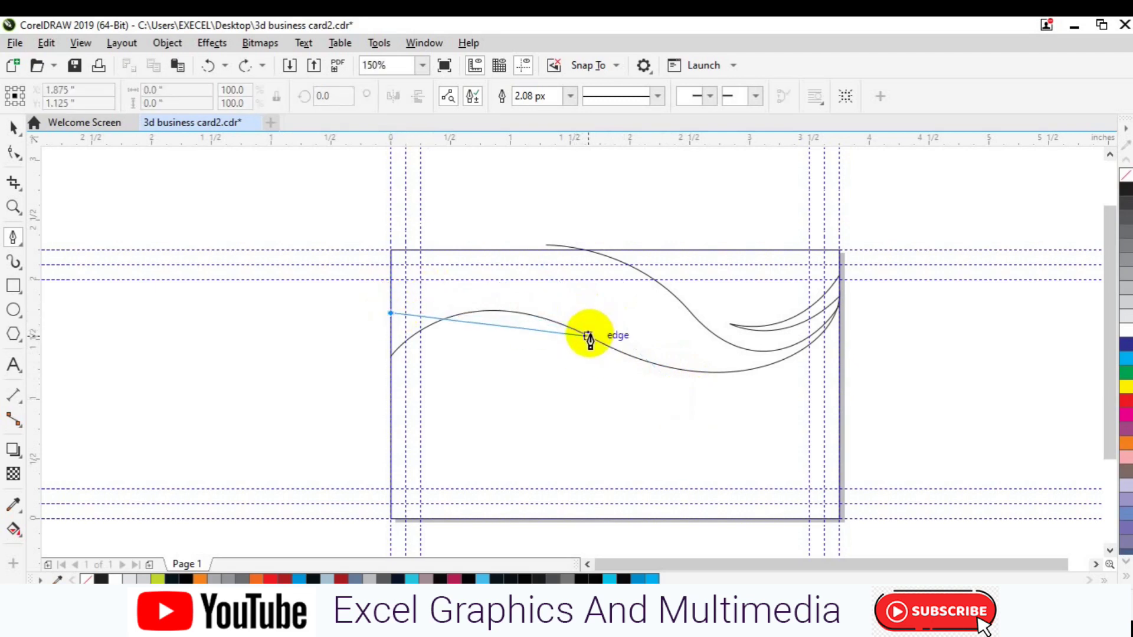
pyautogui.moveTo(589, 337); pyautogui.dragTo(666, 405)
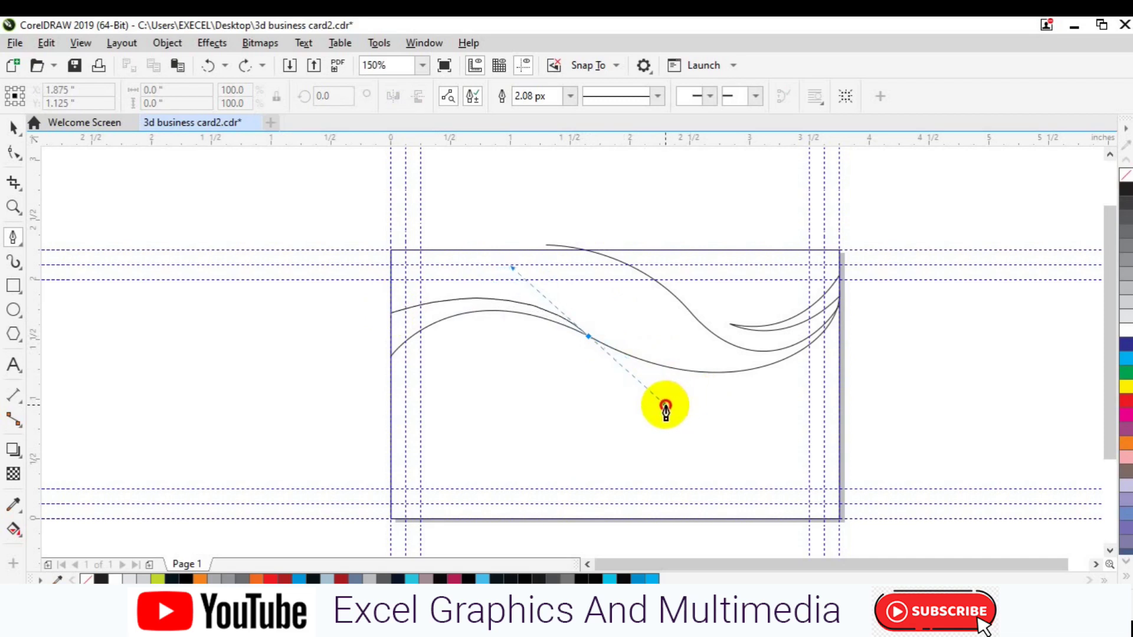
pyautogui.moveTo(666, 405); pyautogui.dragTo(665, 405)
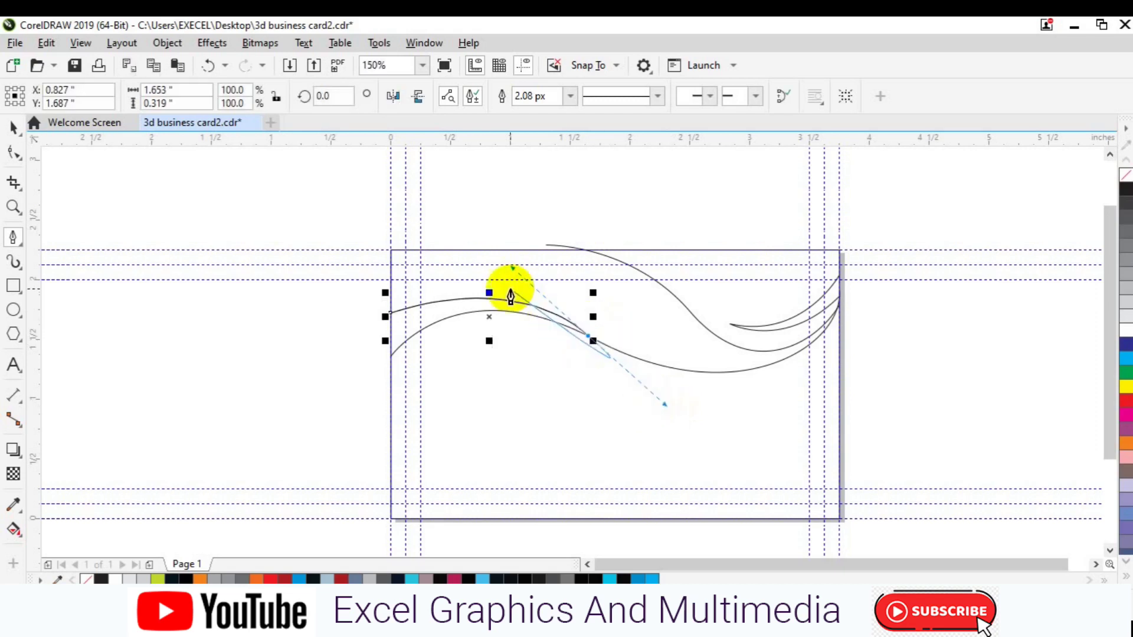
pyautogui.click(588, 341)
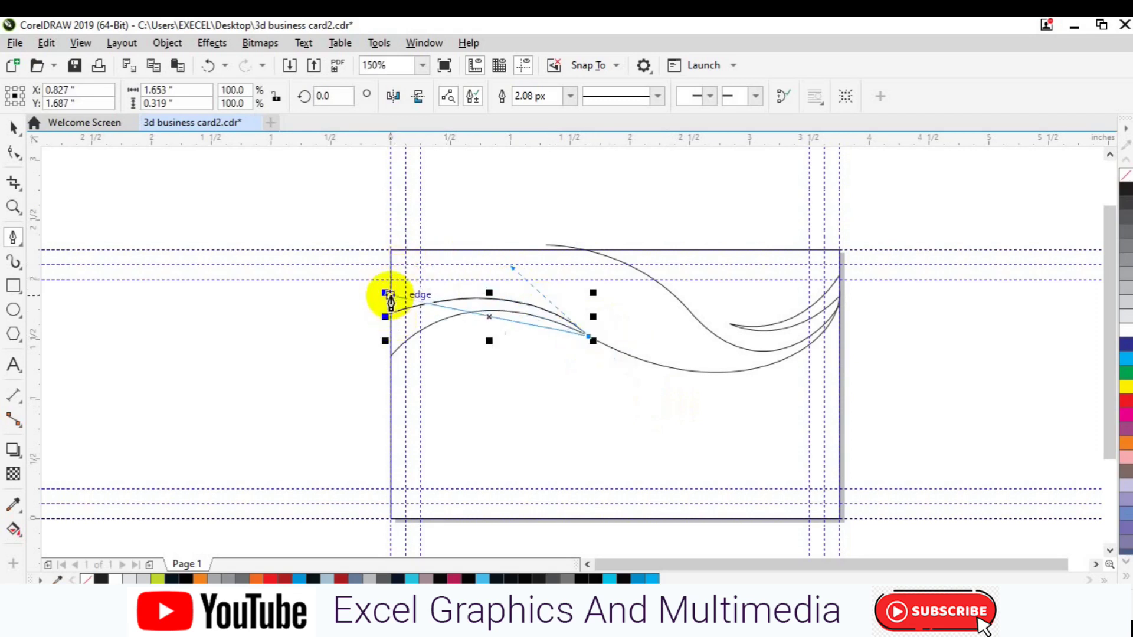
pyautogui.moveTo(390, 292); pyautogui.dragTo(232, 311)
pyautogui.keyDown('ctrl'); pyautogui.click(275, 395); pyautogui.keyUp('ctrl')
pyautogui.press('space')
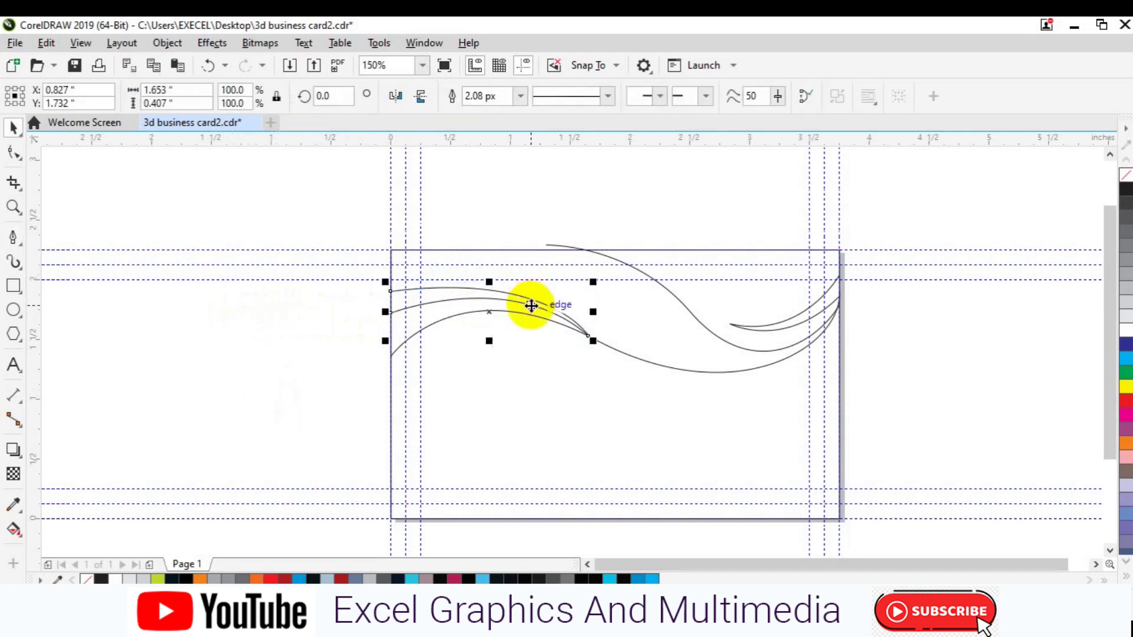
pyautogui.press('Delete')
# Draw an open crescent outline about 1.89 × 0.43 inches from the card's left edge to near its centre and back with the Pen tool.
pyautogui.click(13, 236)
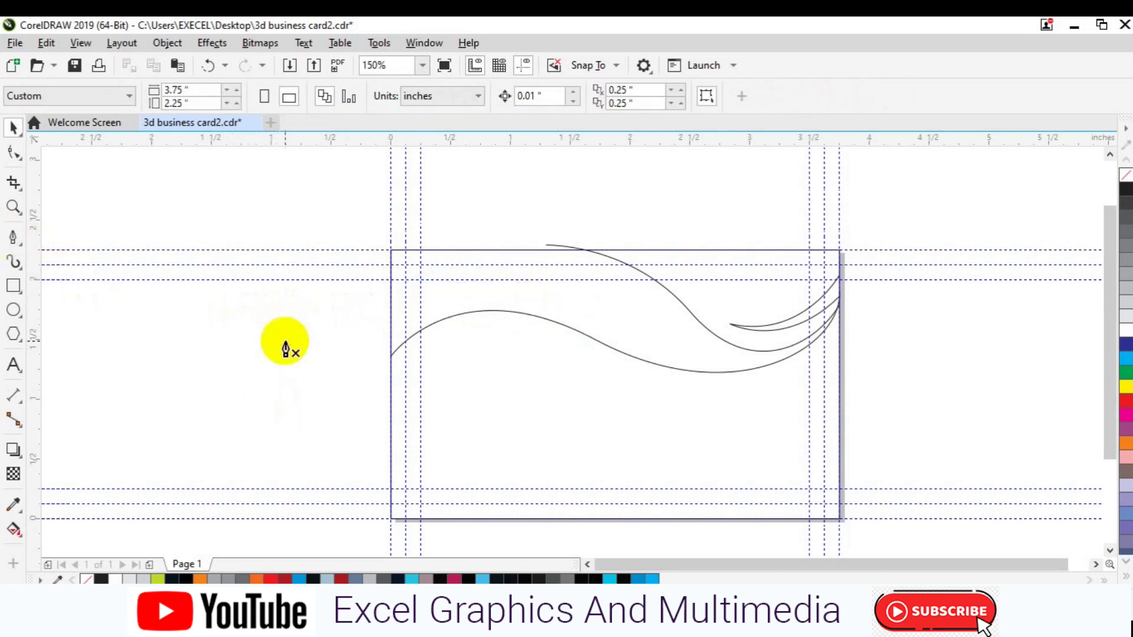
pyautogui.click(390, 319)
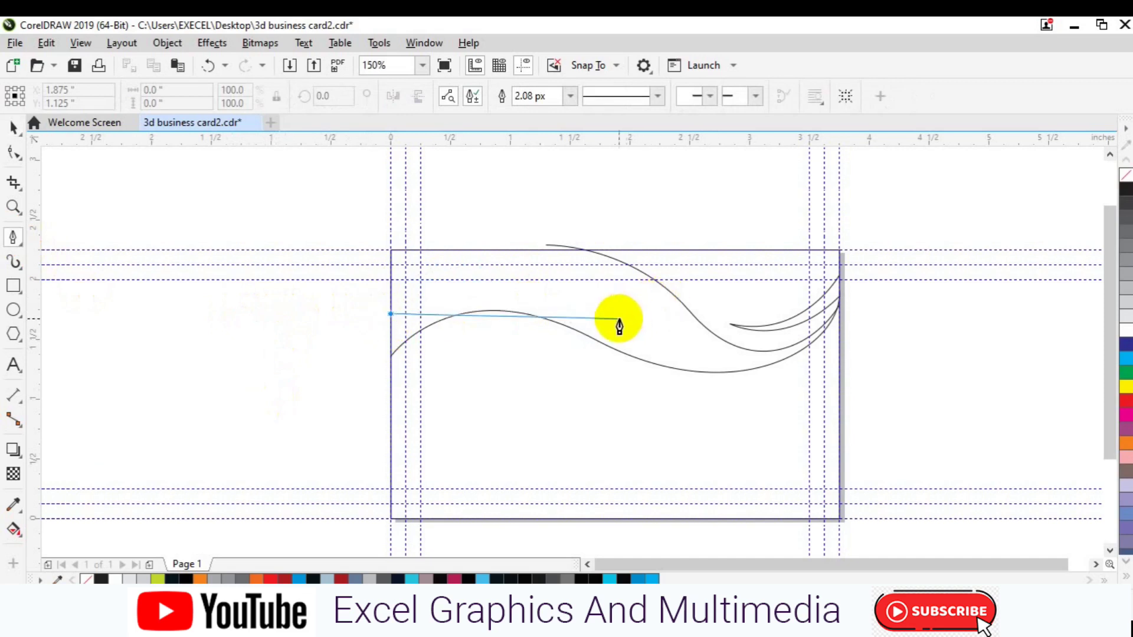
pyautogui.moveTo(617, 322); pyautogui.dragTo(746, 392)
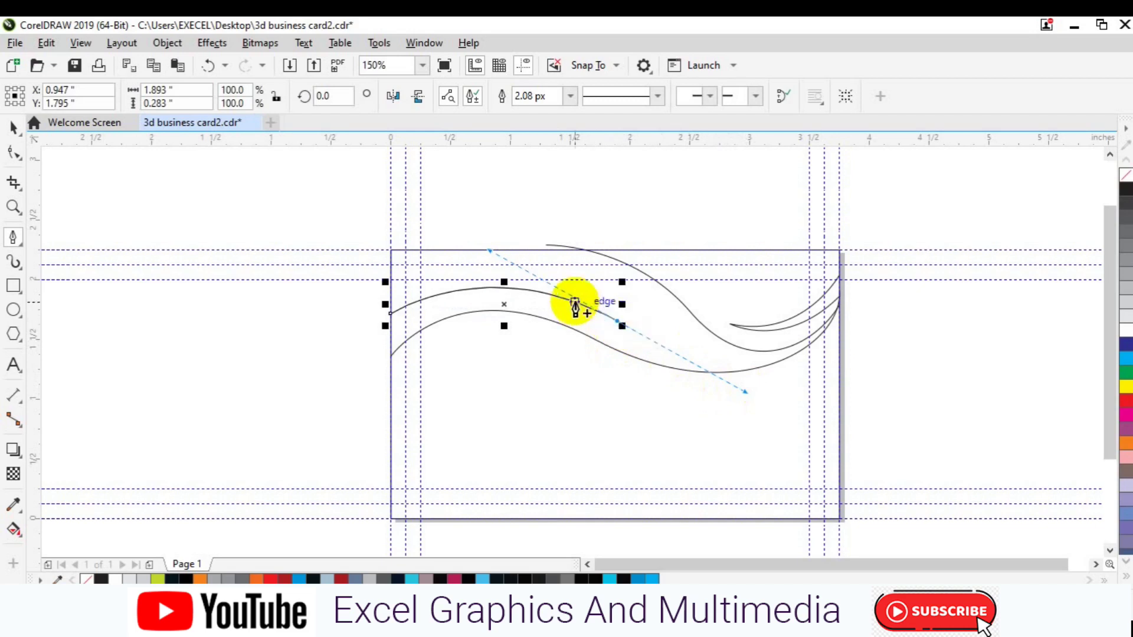
pyautogui.click(617, 323)
pyautogui.moveTo(390, 282); pyautogui.dragTo(221, 311)
pyautogui.press('space')
pyautogui.click(257, 399)
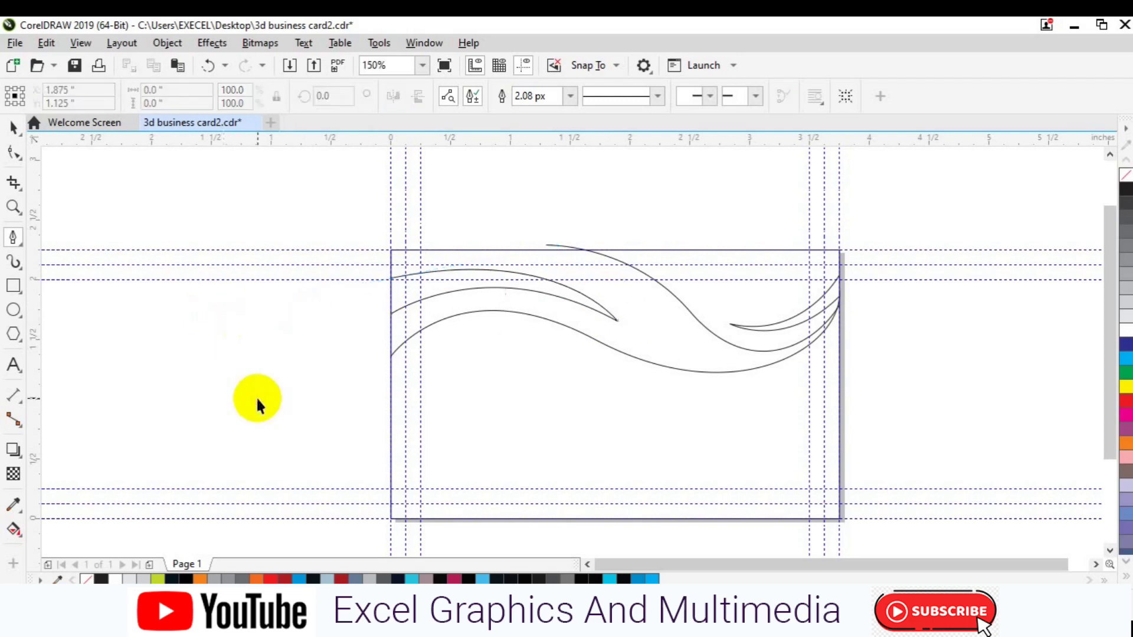
# Reshape the left crescent's upper arc into a slightly higher bulge by adjusting the curve handle of its upper end node.
pyautogui.click(539, 293)
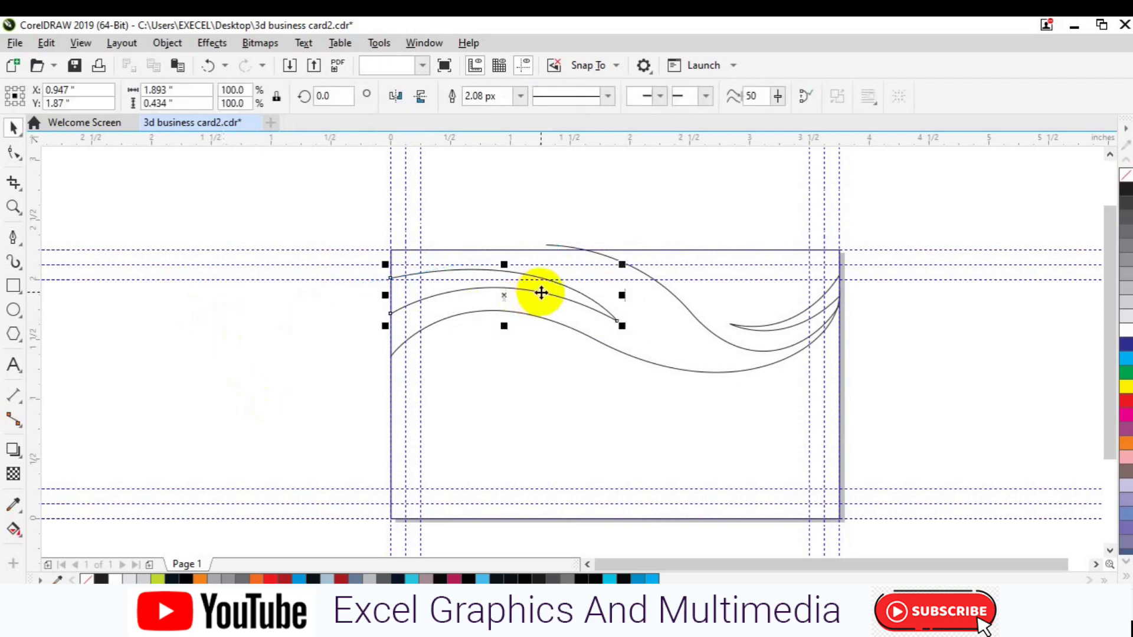
pyautogui.click(14, 152)
pyautogui.moveTo(327, 211); pyautogui.dragTo(528, 468)
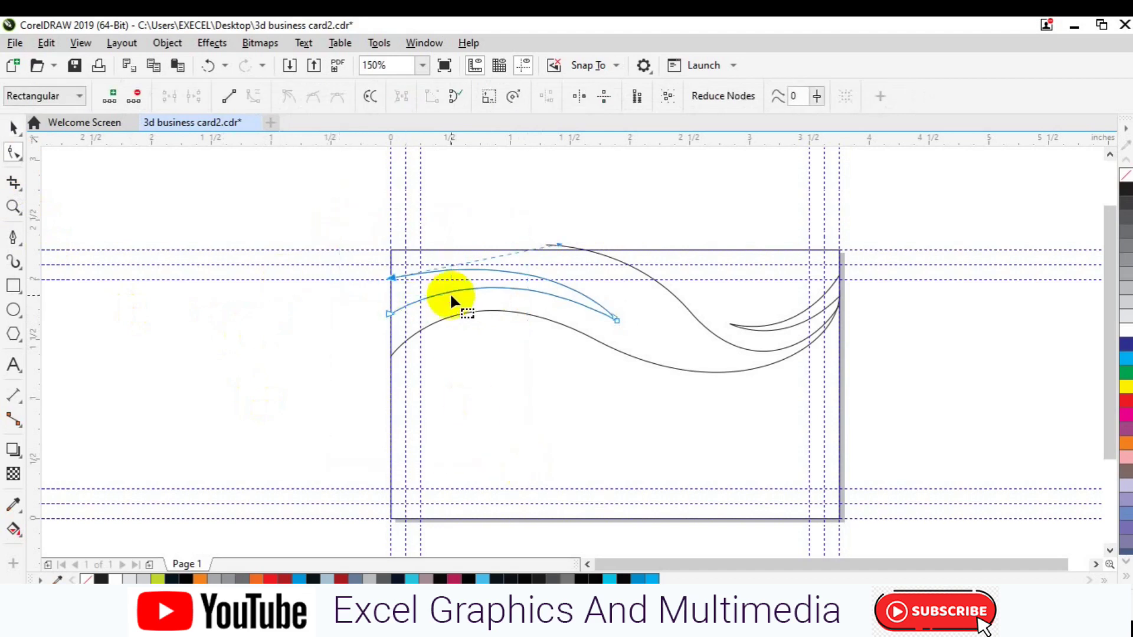
pyautogui.moveTo(559, 246); pyautogui.dragTo(563, 250)
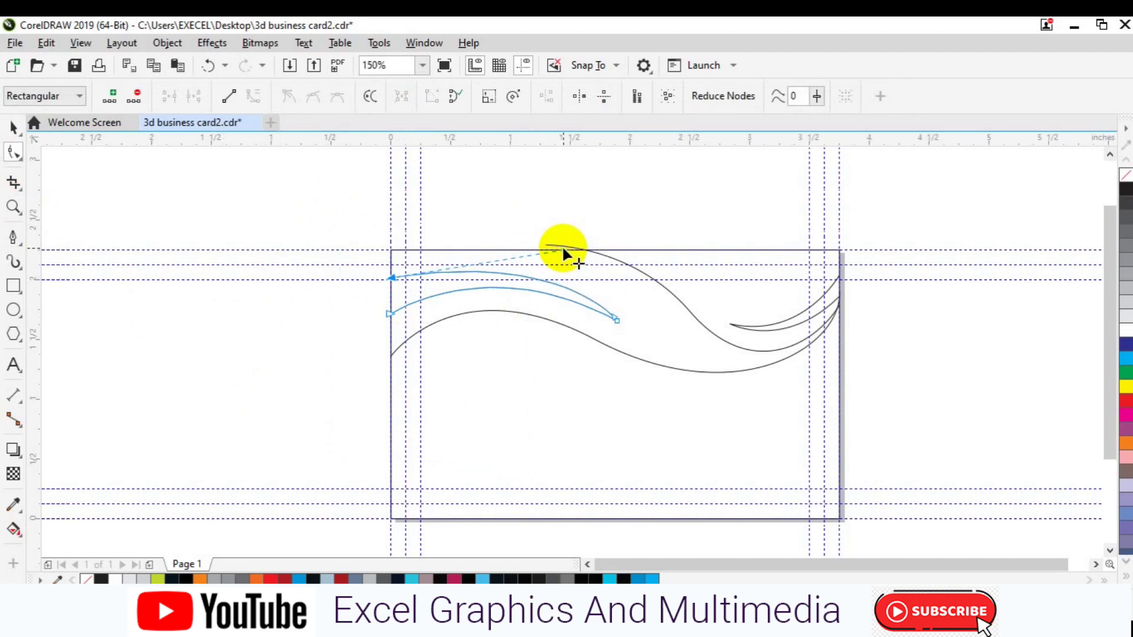
pyautogui.hotkey('ctrl', 'z')
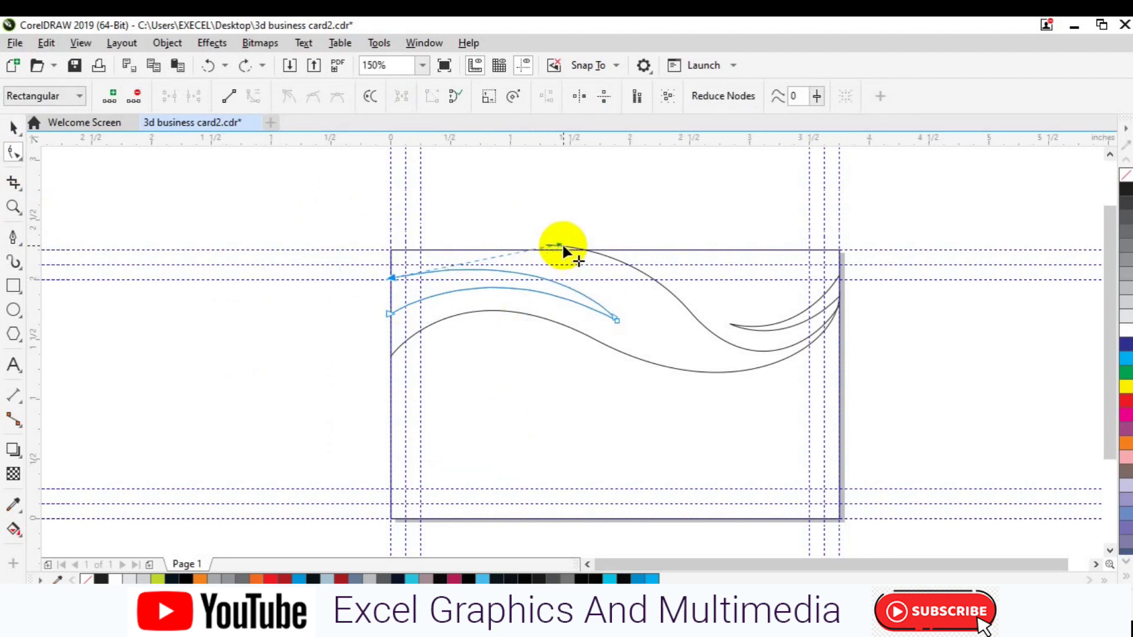
pyautogui.moveTo(561, 245); pyautogui.dragTo(533, 234)
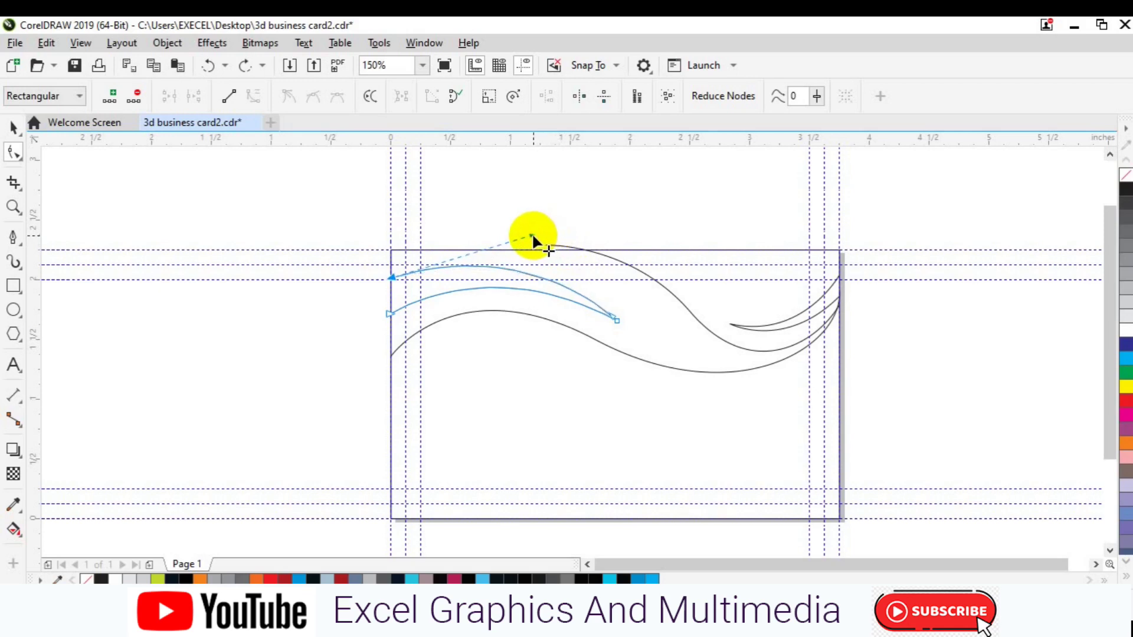
# Nudge the left crescent's lower end node slightly down along the card edge and raise its lower arc with the curve handle.
pyautogui.moveTo(331, 295); pyautogui.dragTo(415, 320)
pyautogui.press('Down')
pyautogui.press('Down')
pyautogui.press('Down')
pyautogui.press('Down')
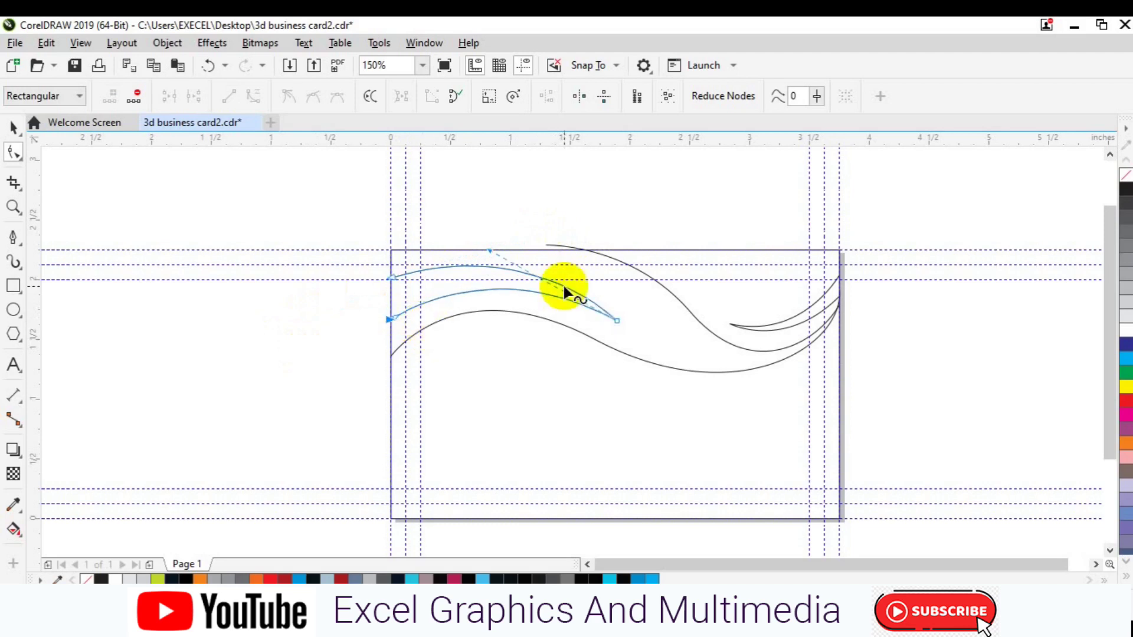
pyautogui.moveTo(488, 249); pyautogui.dragTo(478, 241)
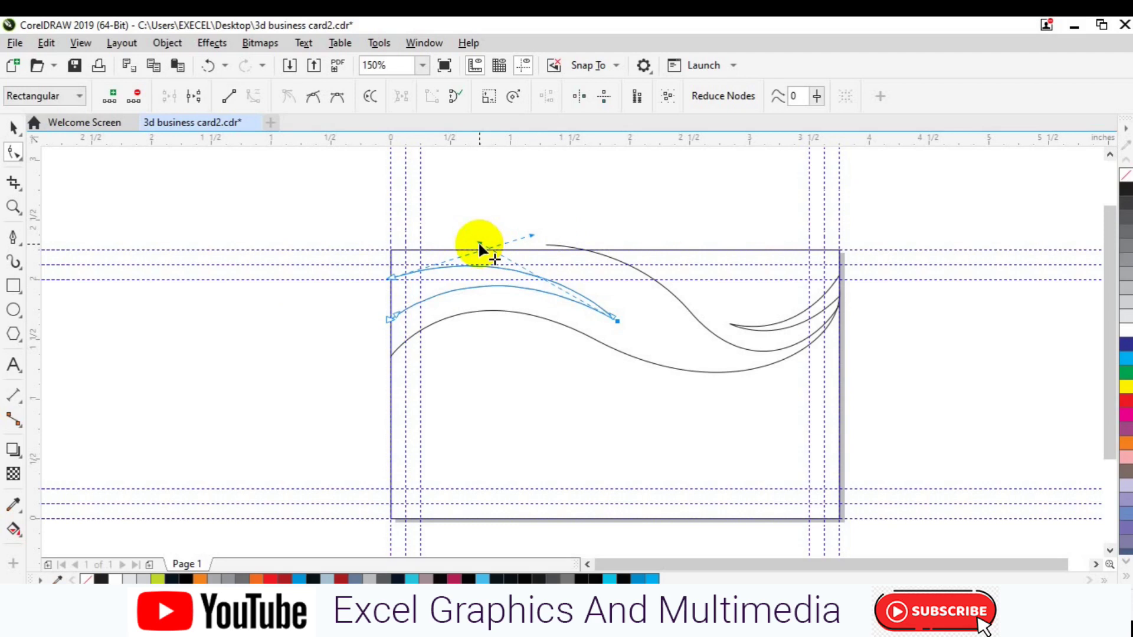
pyautogui.moveTo(478, 241); pyautogui.dragTo(479, 246)
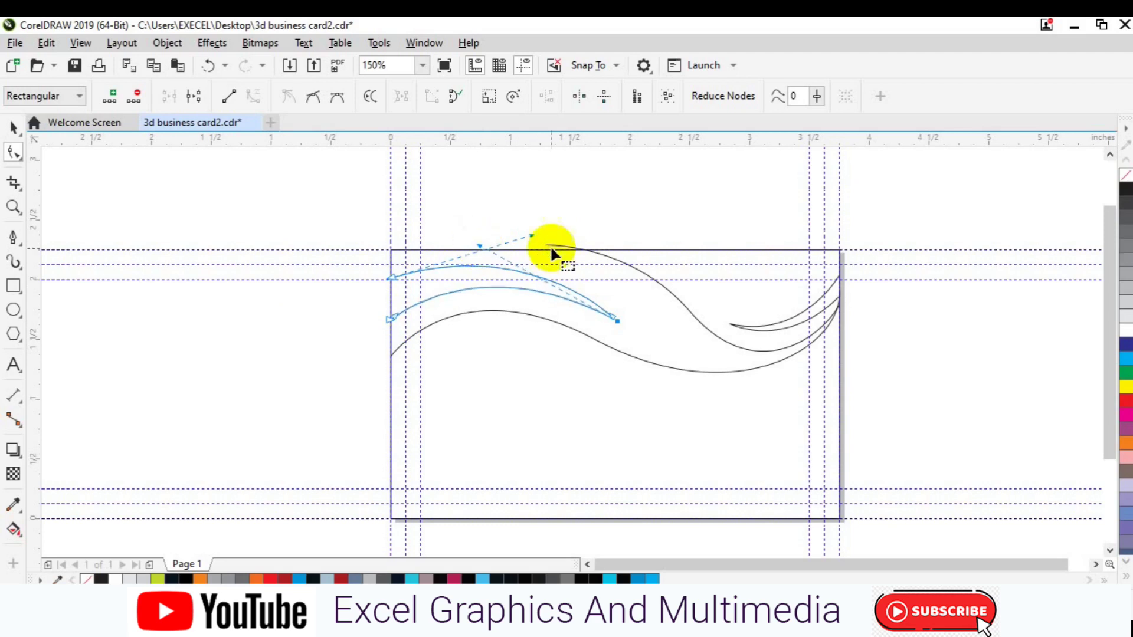
# Nudge the left crescent's pointed tip node slightly down towards the wave and fine-tune the lower arc's handle.
pyautogui.moveTo(653, 237); pyautogui.dragTo(592, 361)
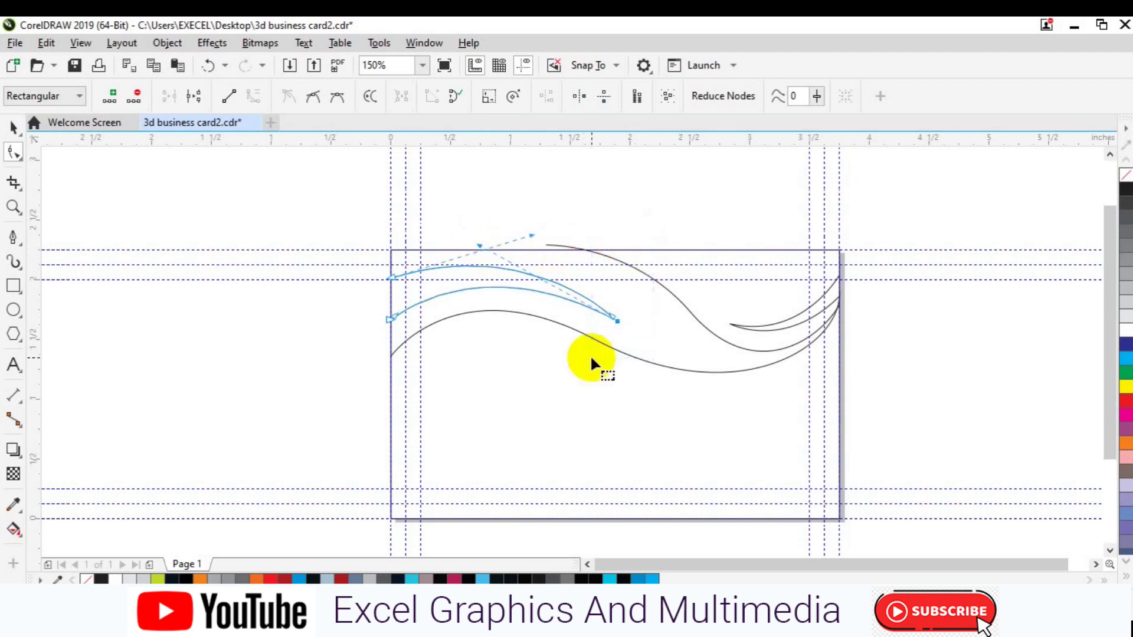
pyautogui.press('Down')
pyautogui.press('Down')
pyautogui.press('Down')
pyautogui.press('Down')
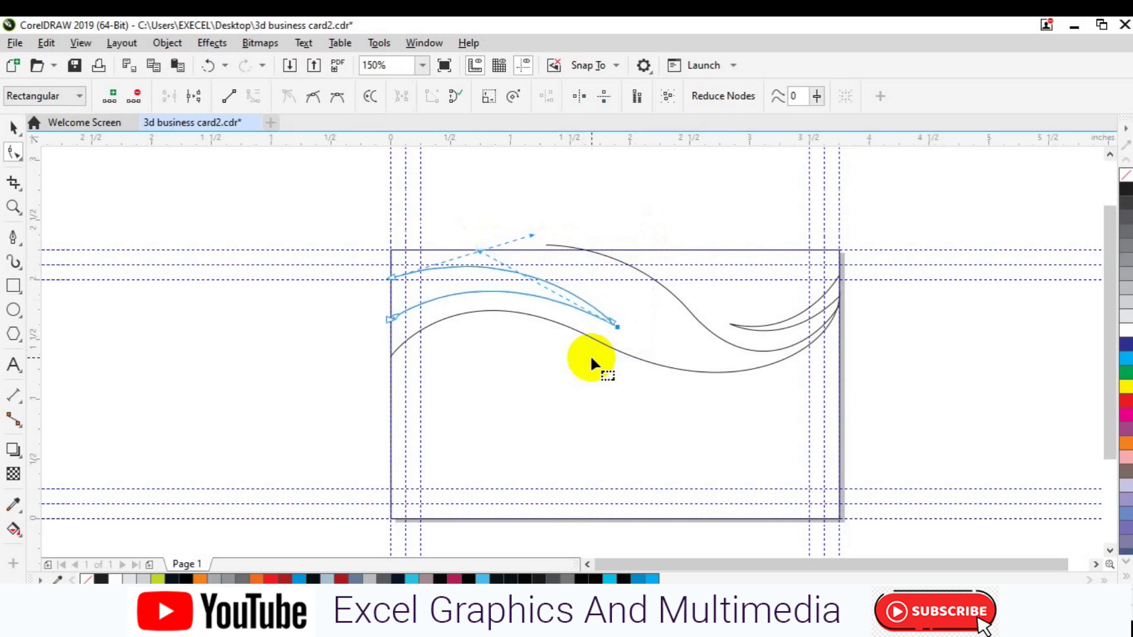
pyautogui.press('Down')
pyautogui.moveTo(479, 255); pyautogui.dragTo(480, 253)
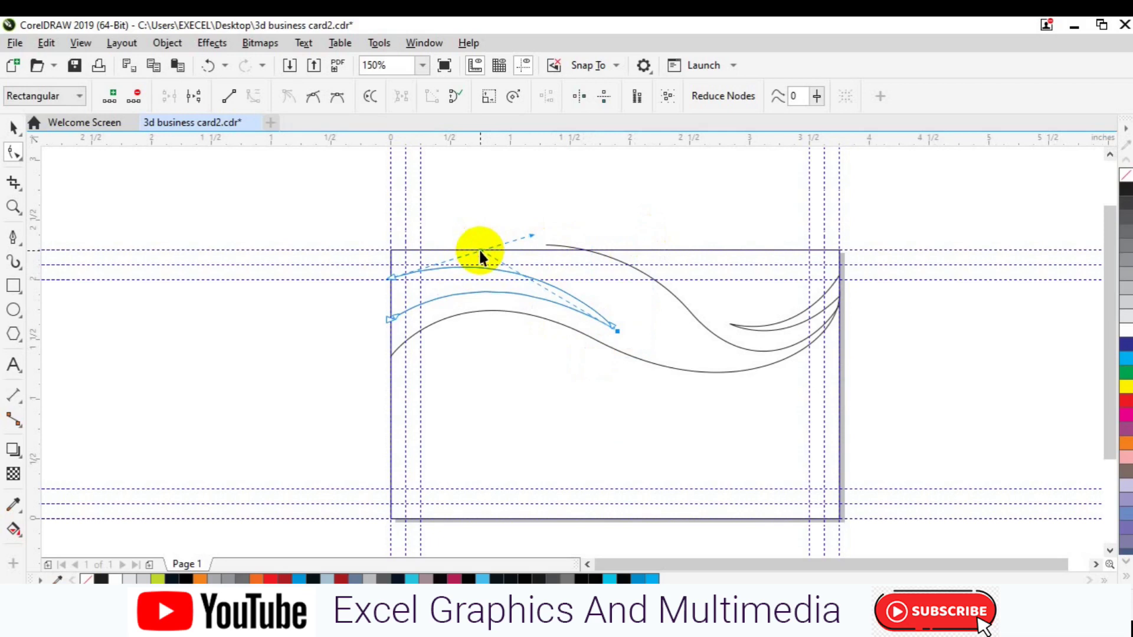
pyautogui.press('space')
# Flatten the right crescent's lower arc slightly by adjusting the curve handle of its pointed tip node.
pyautogui.click(787, 320)
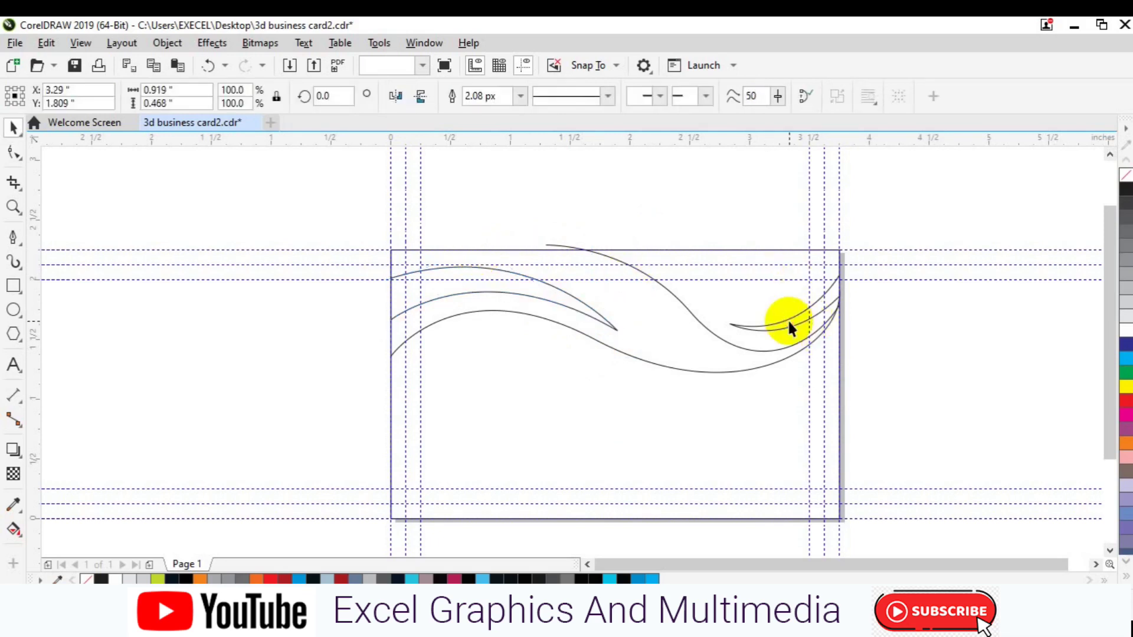
pyautogui.click(14, 152)
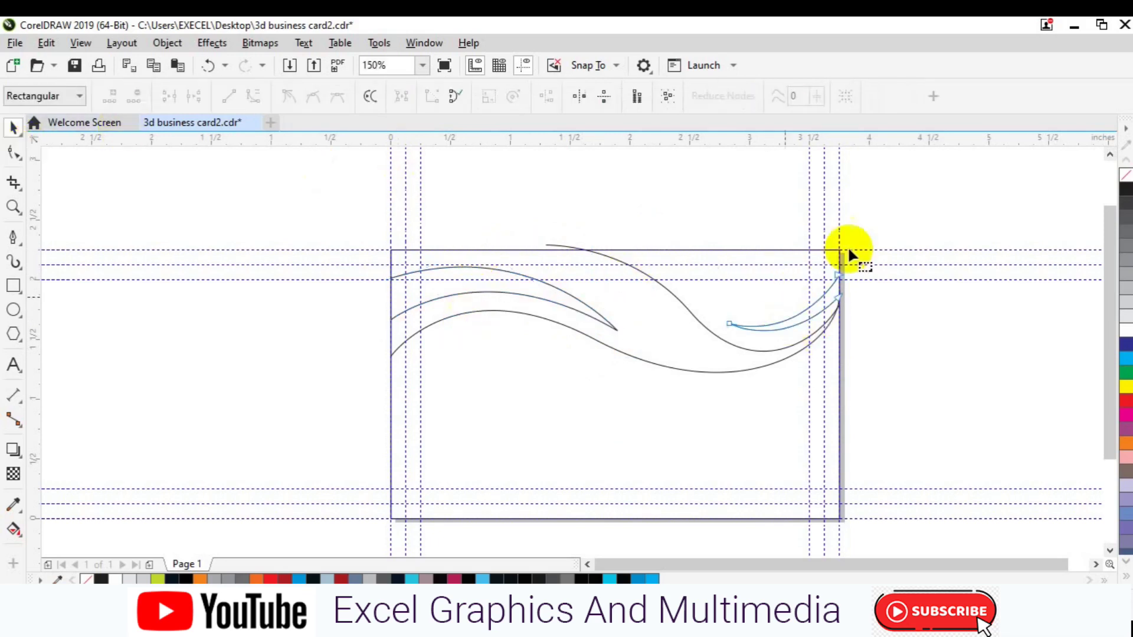
pyautogui.moveTo(867, 207); pyautogui.dragTo(806, 284)
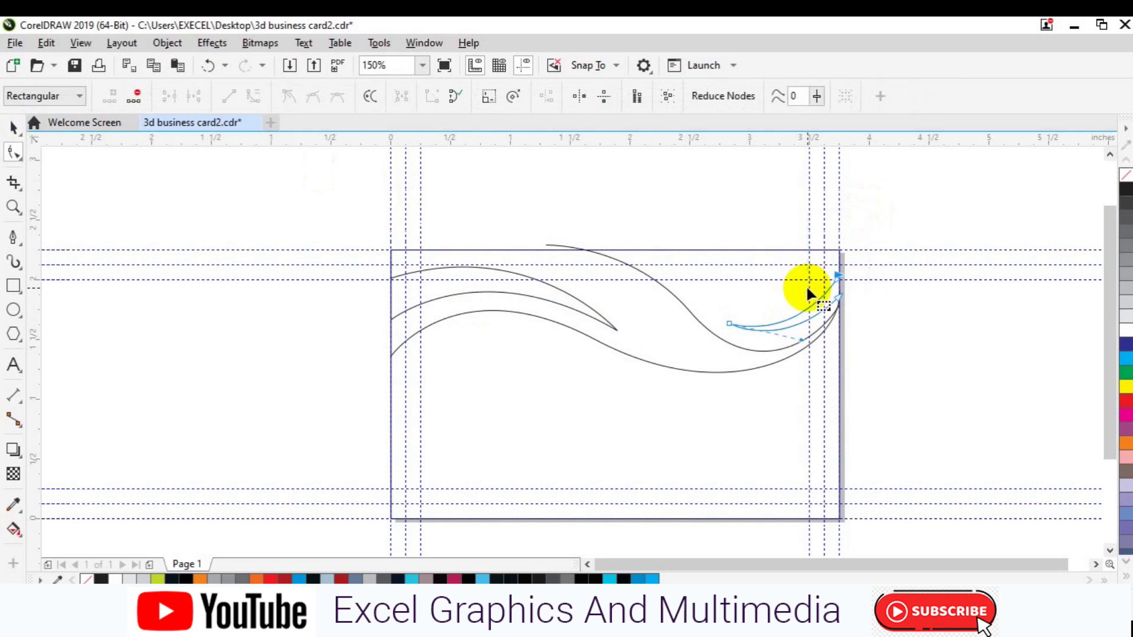
pyautogui.click(802, 338)
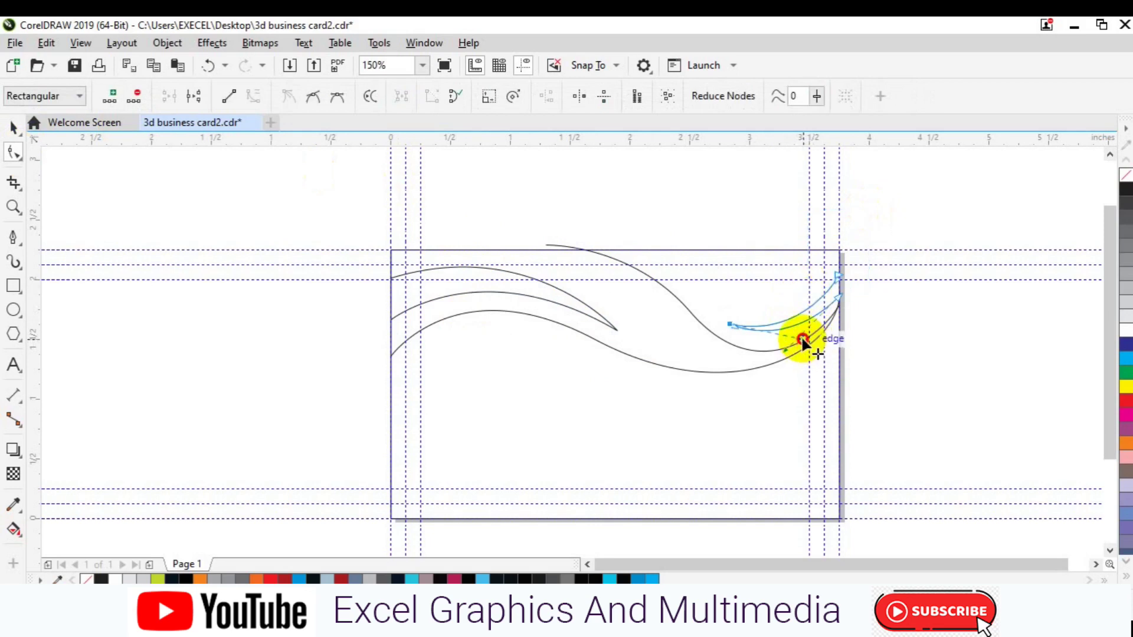
pyautogui.moveTo(786, 350); pyautogui.dragTo(787, 347)
pyautogui.press('space')
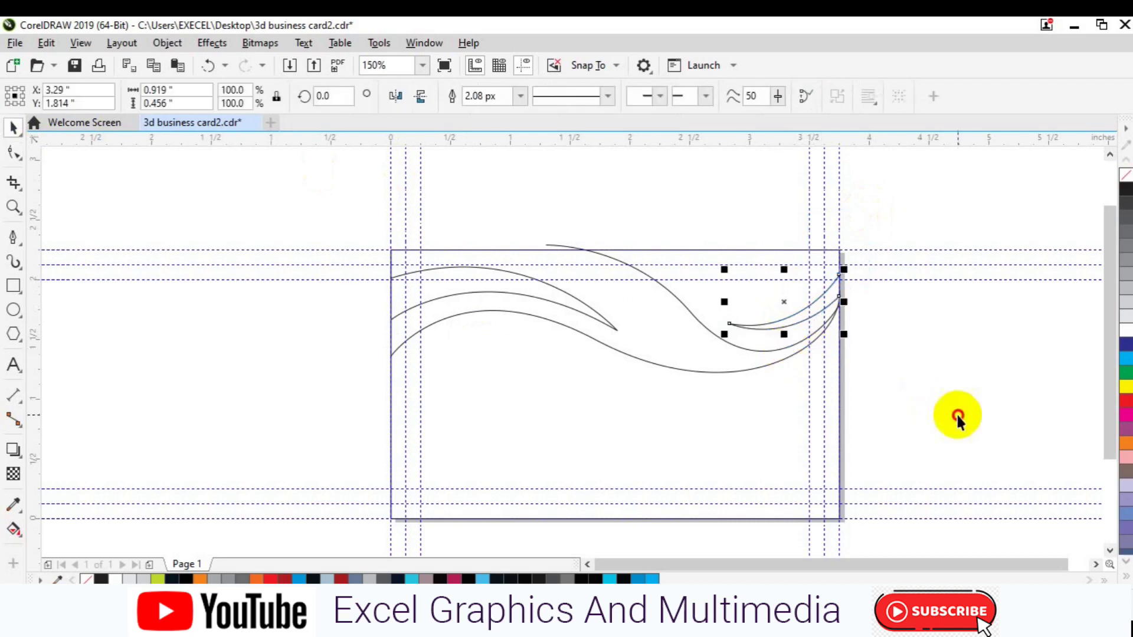
# Enlarge all wave and crescent curves together to about 3.9 × 1.72 inches, past the card's side edges, and select the card rectangle.
pyautogui.click(958, 420)
pyautogui.moveTo(234, 184); pyautogui.dragTo(853, 422)
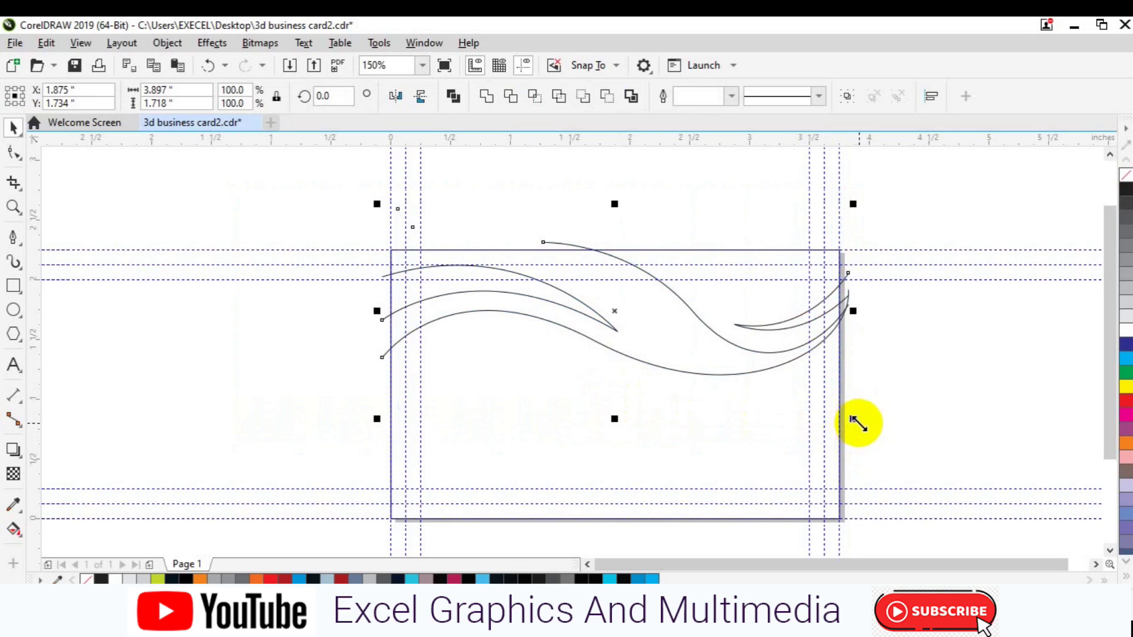
pyautogui.click(760, 457)
pyautogui.click(759, 461)
pyautogui.press('Delete')
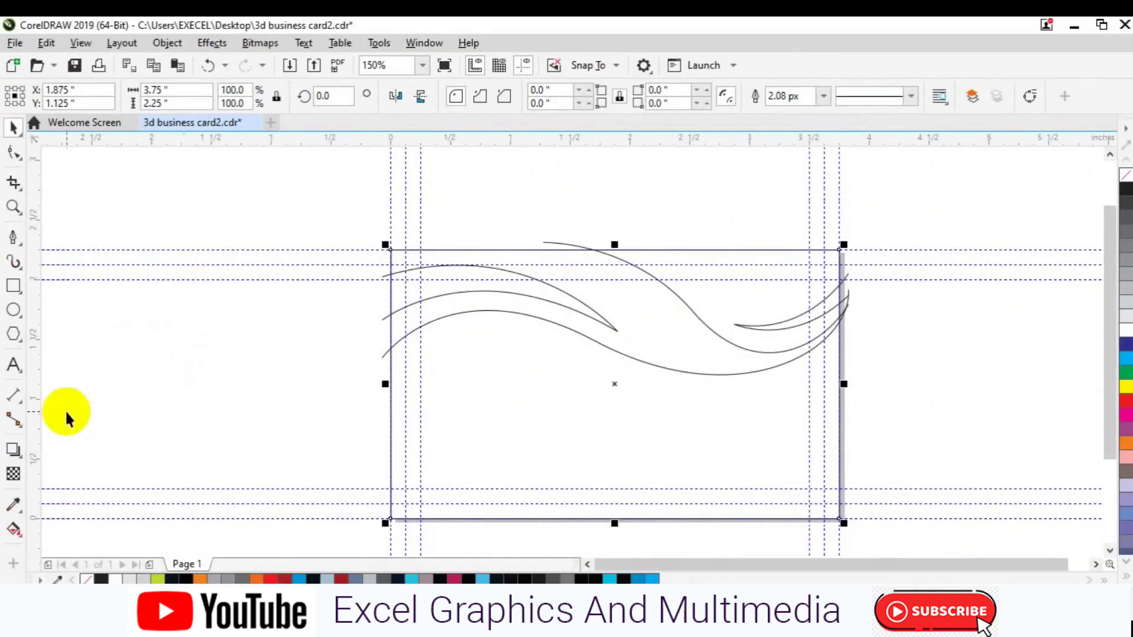
# Smart Fill the long wave area and the upper-right area inside the card with the blue-grey fill.
pyautogui.click(22, 538)
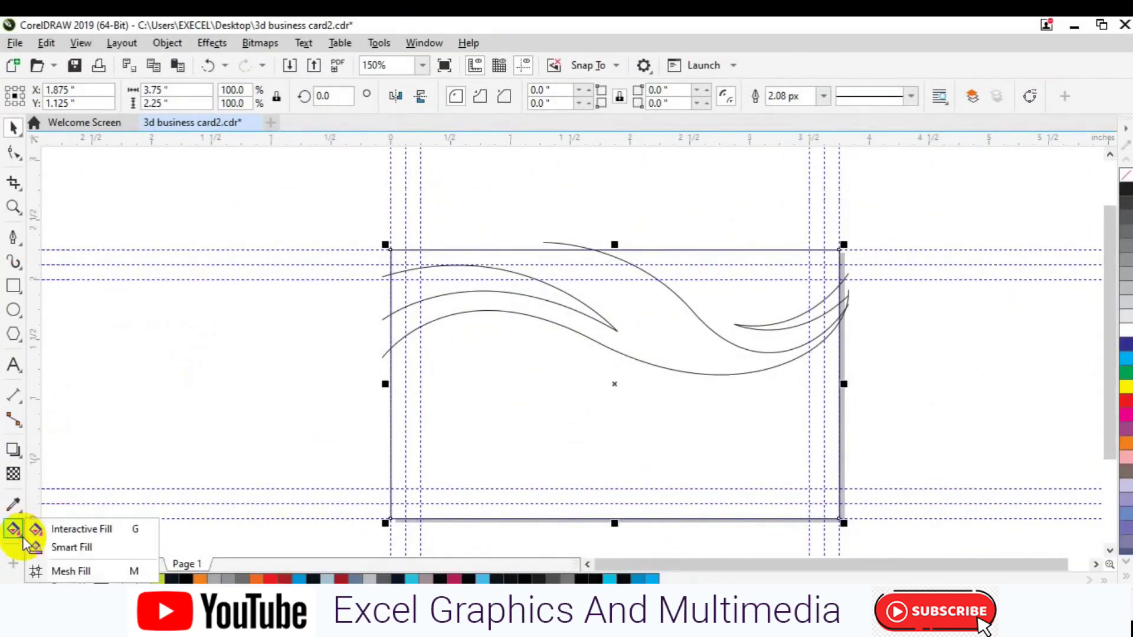
pyautogui.click(74, 549)
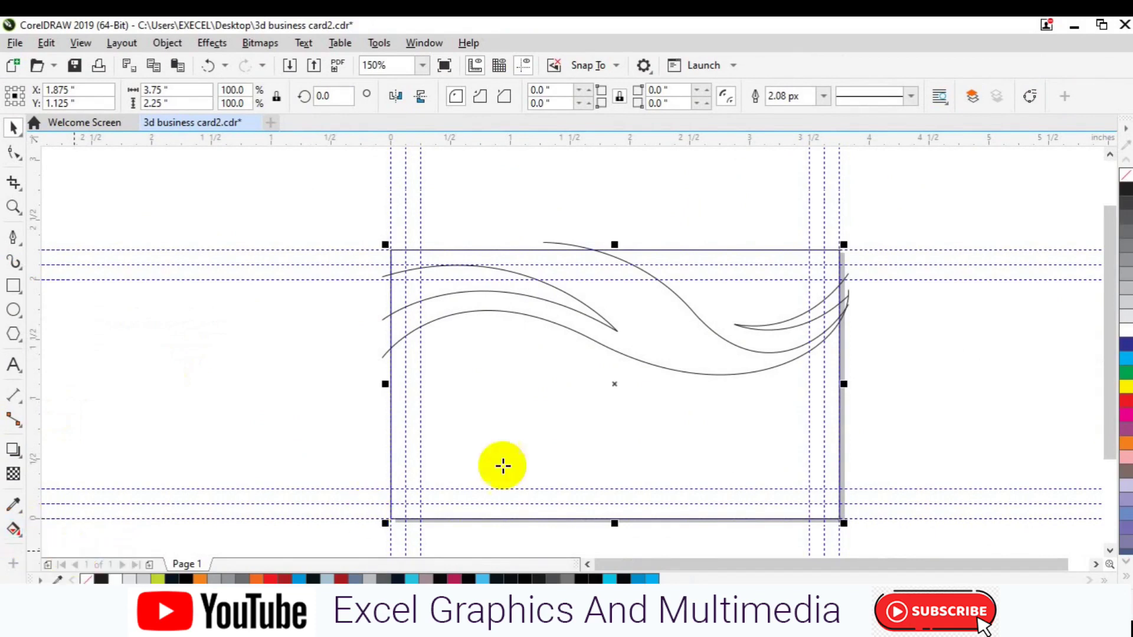
pyautogui.click(647, 334)
pyautogui.click(731, 295)
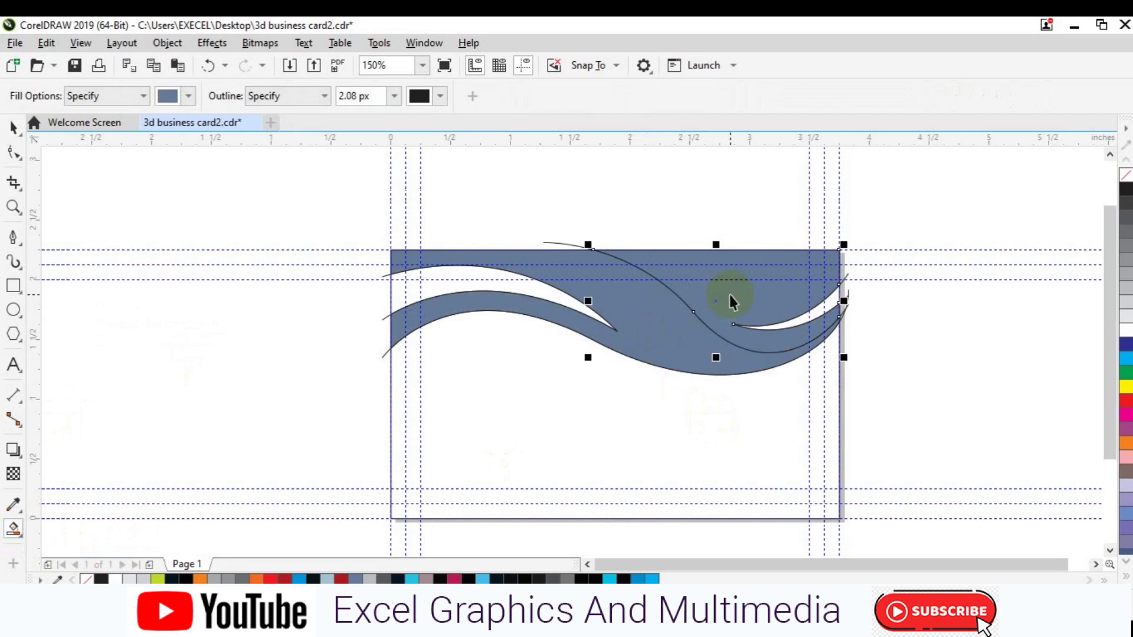
pyautogui.press('space')
pyautogui.click(911, 417)
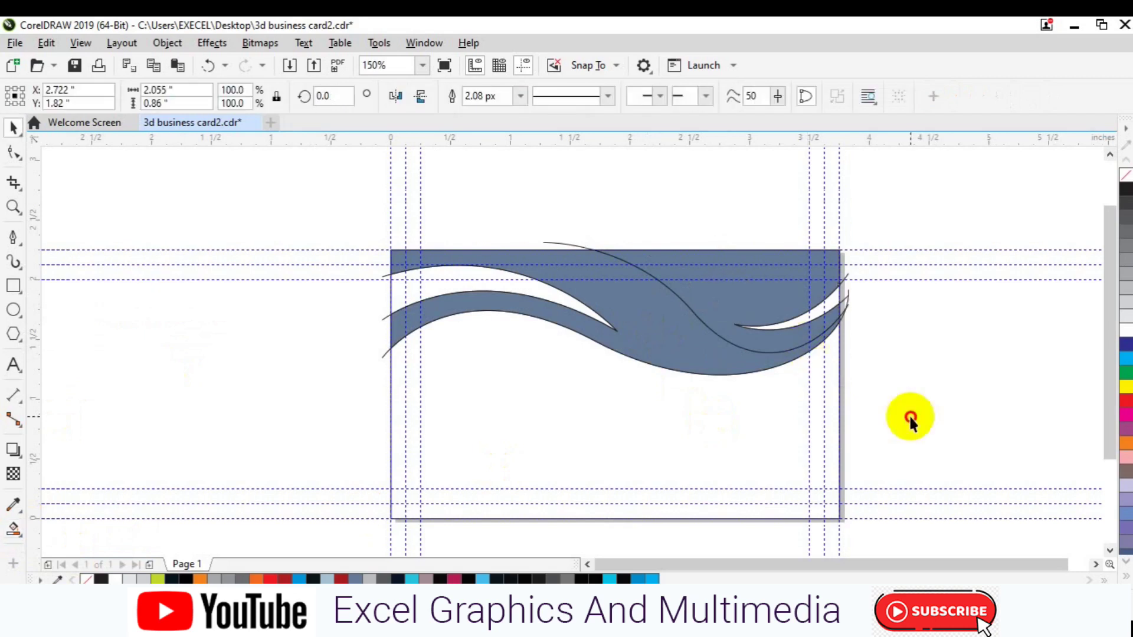
# Delete the original pen curves that overrun the card edges and remove the outlines from the filled shapes.
pyautogui.click(552, 242)
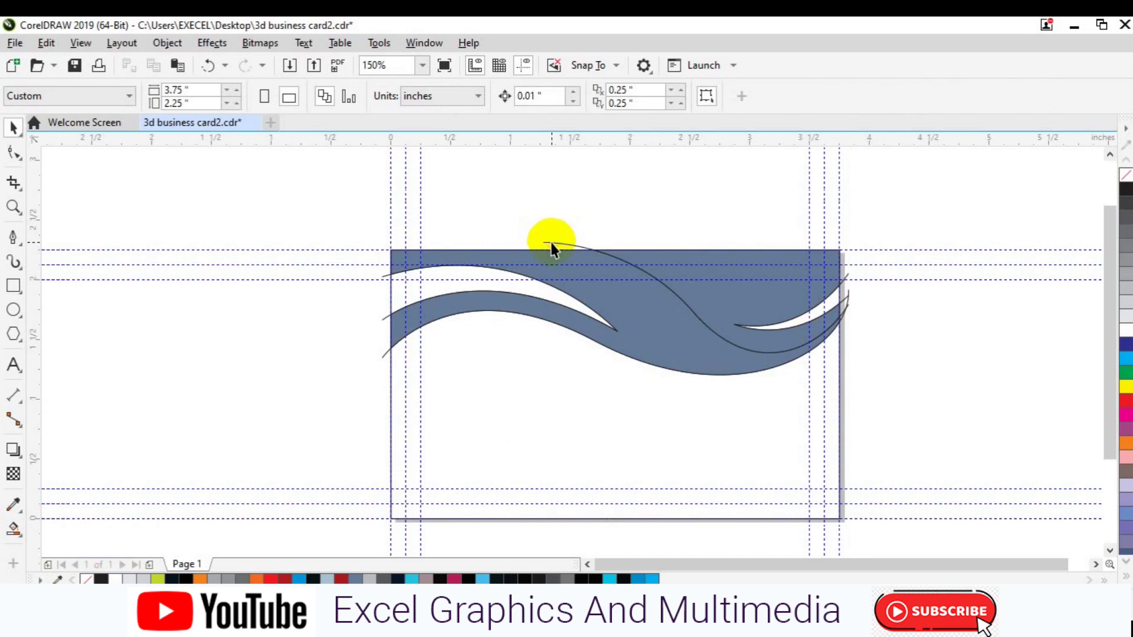
pyautogui.press('Delete')
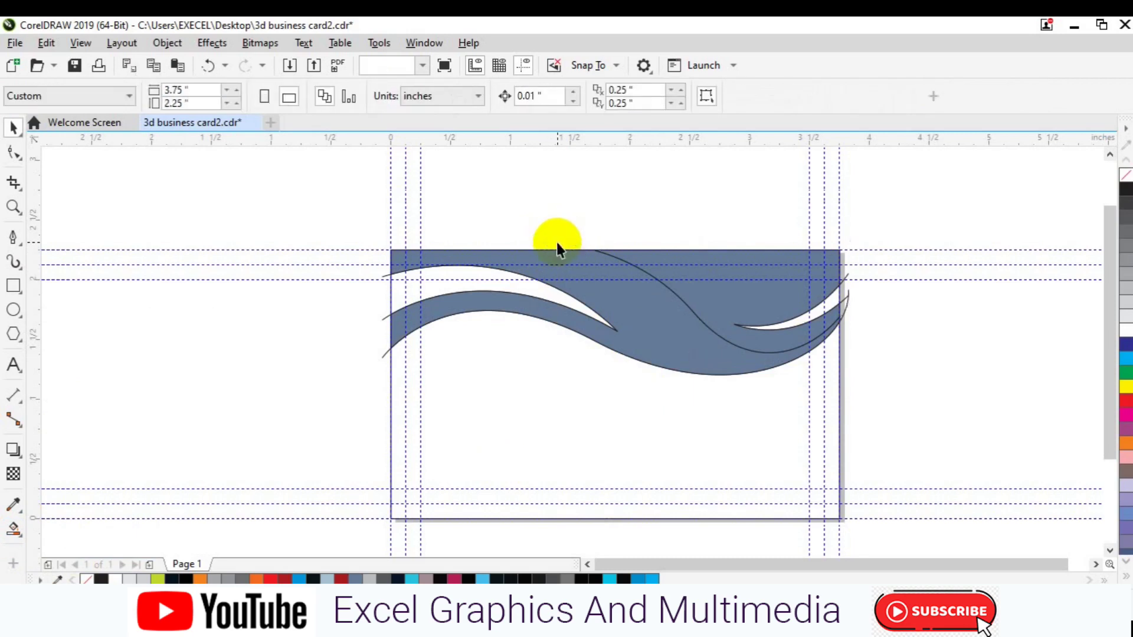
pyautogui.click(849, 296)
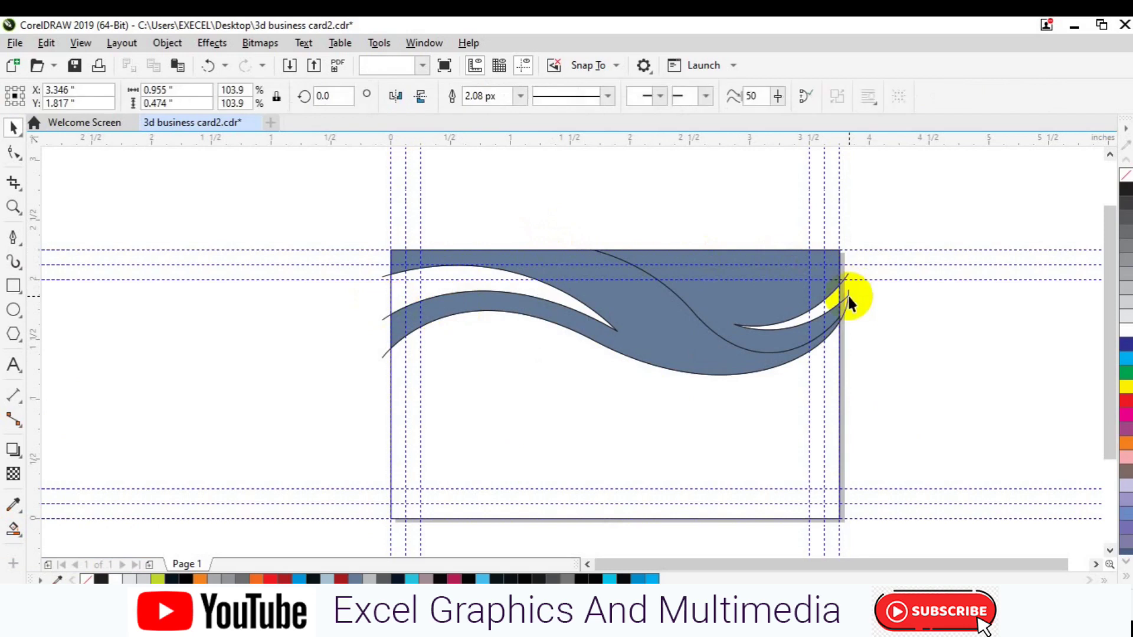
pyautogui.press('Delete')
pyautogui.click(847, 299)
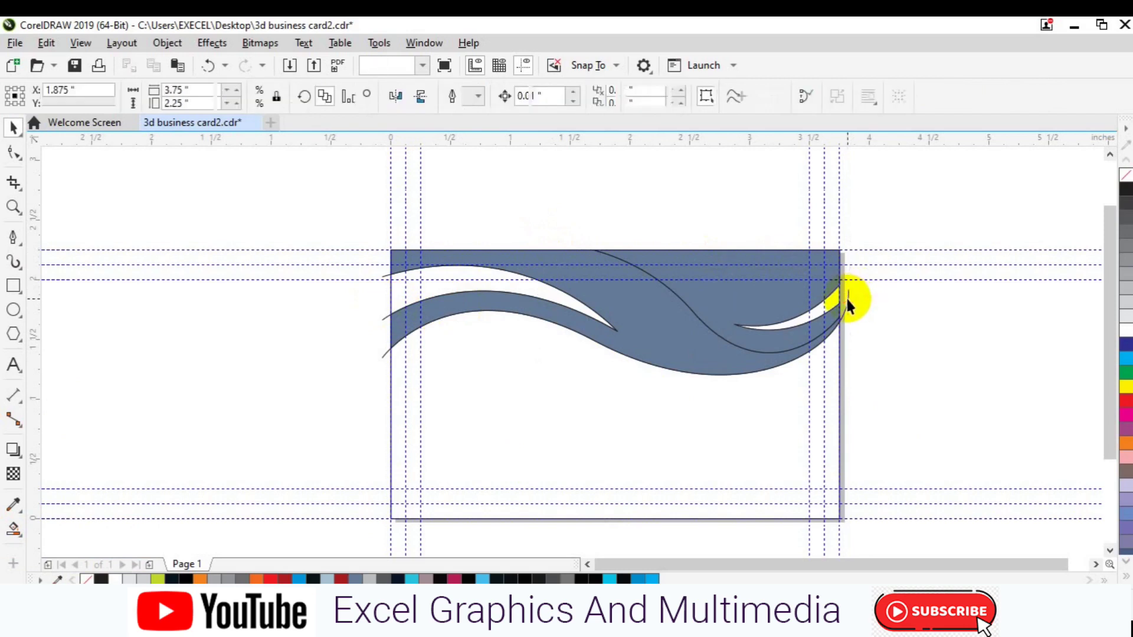
pyautogui.press('Delete')
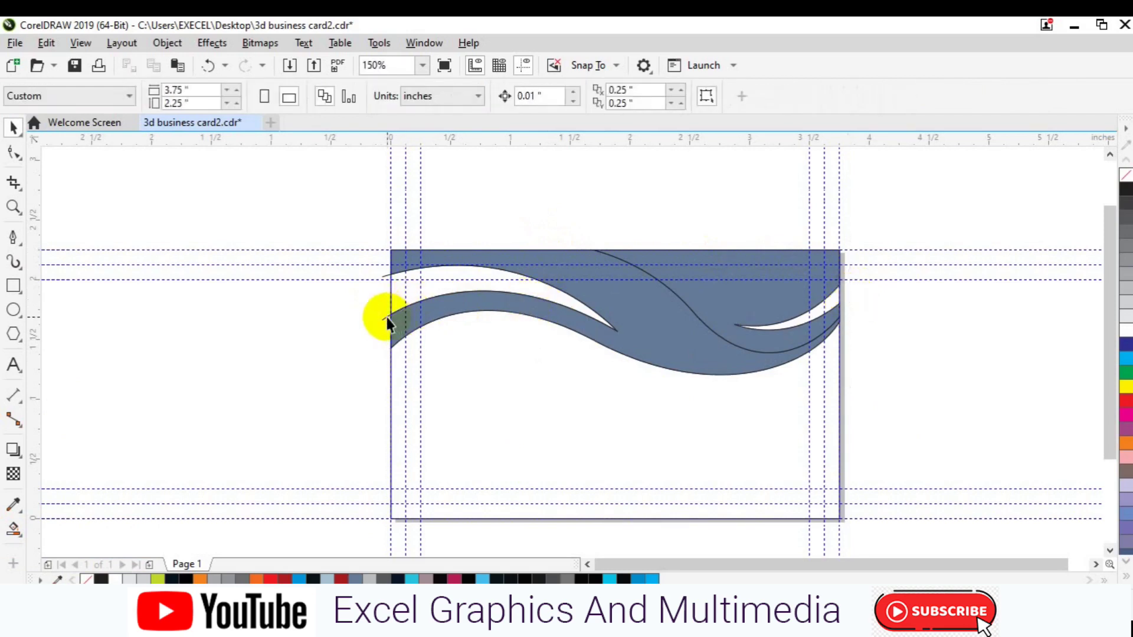
pyautogui.click(386, 324)
pyautogui.press('Delete')
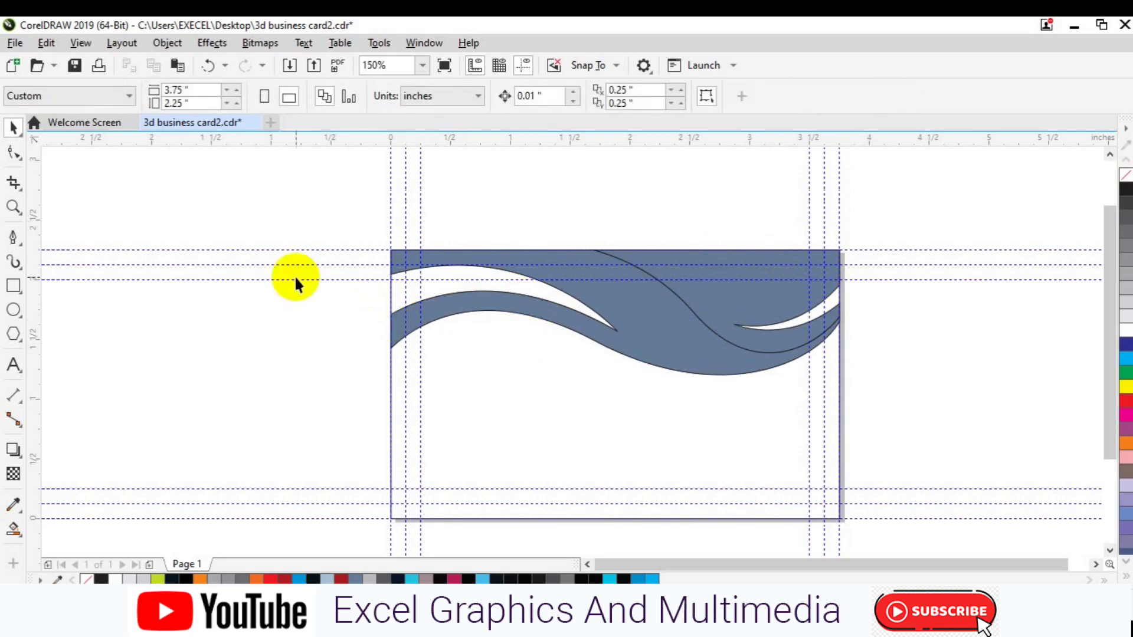
pyautogui.moveTo(316, 201); pyautogui.dragTo(919, 435)
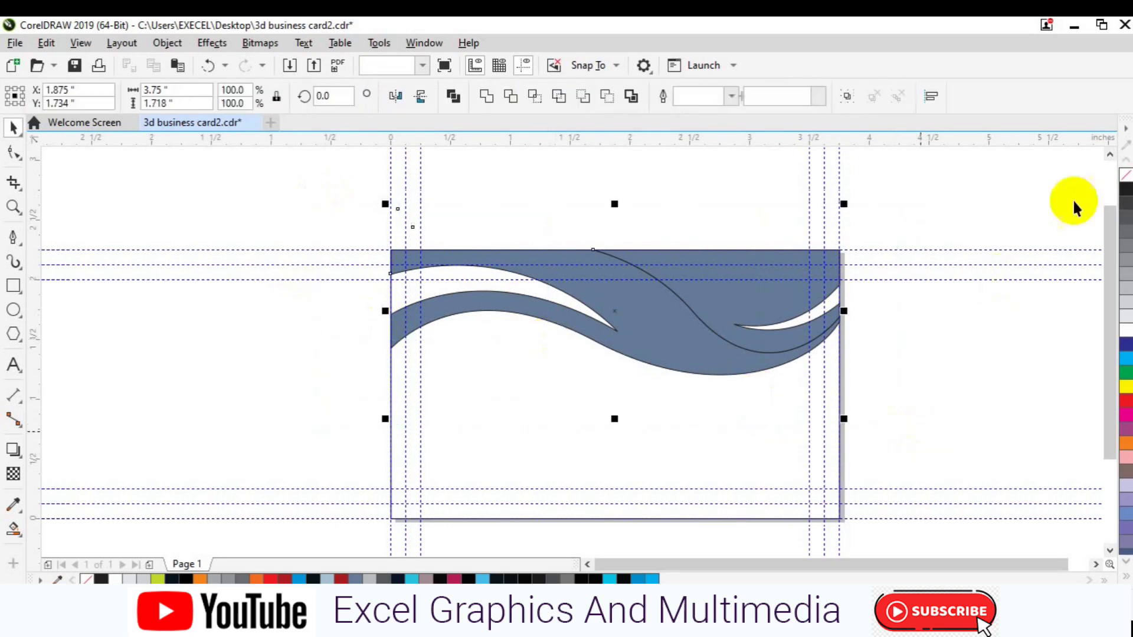
pyautogui.click(434, 421)
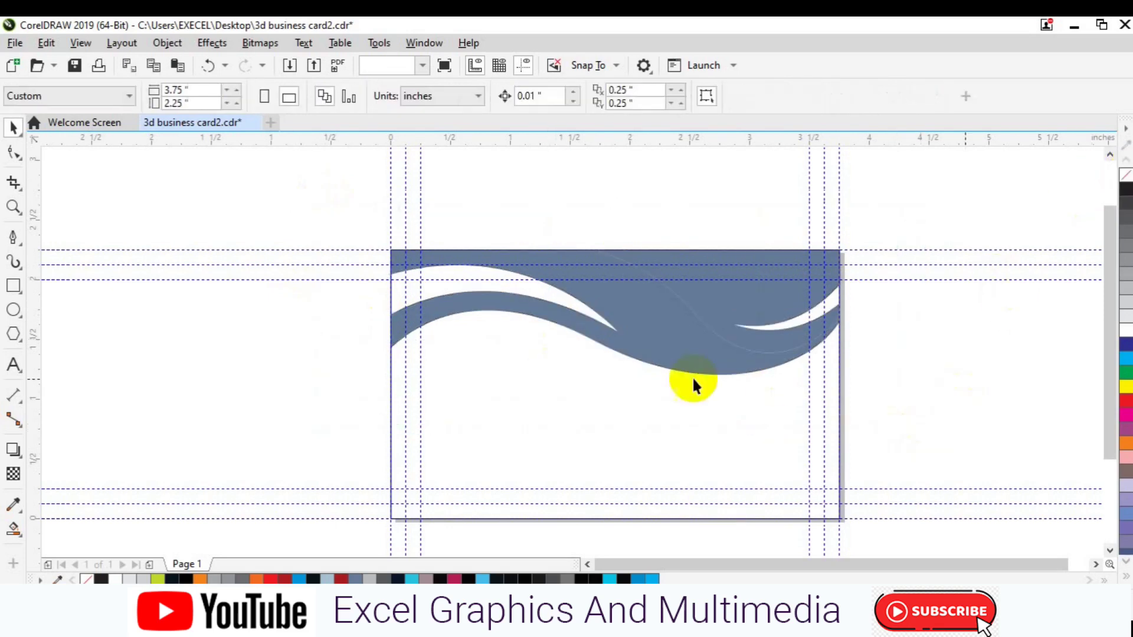
# Set the upper-right shape's uniform fill to near-black #2A2C30.
pyautogui.click(711, 292)
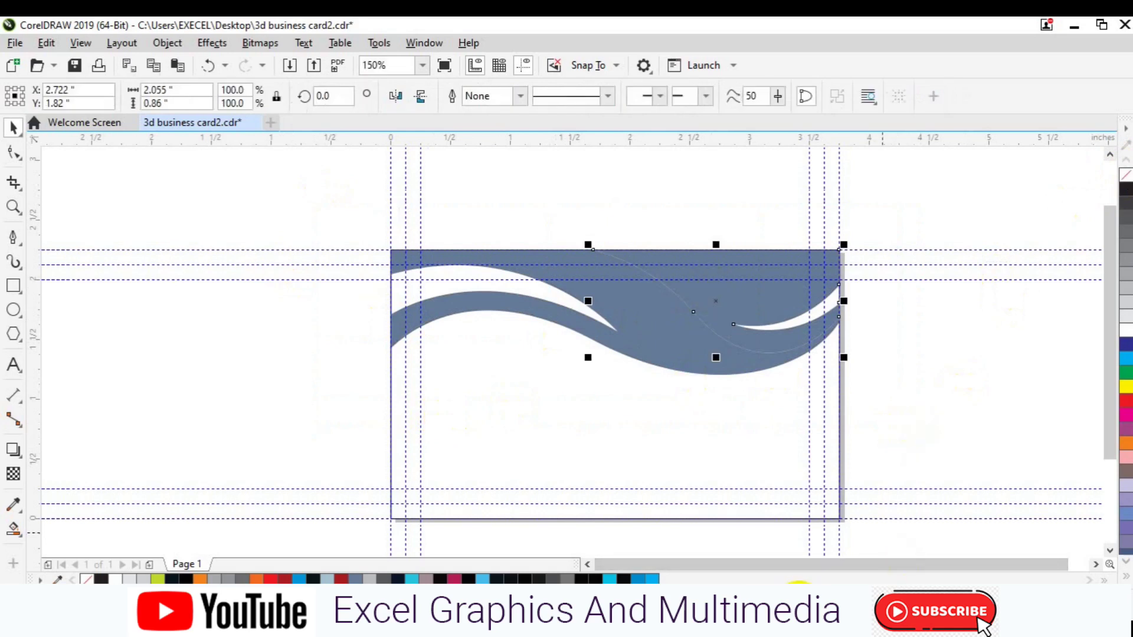
pyautogui.hotkey('shift', 'F11')
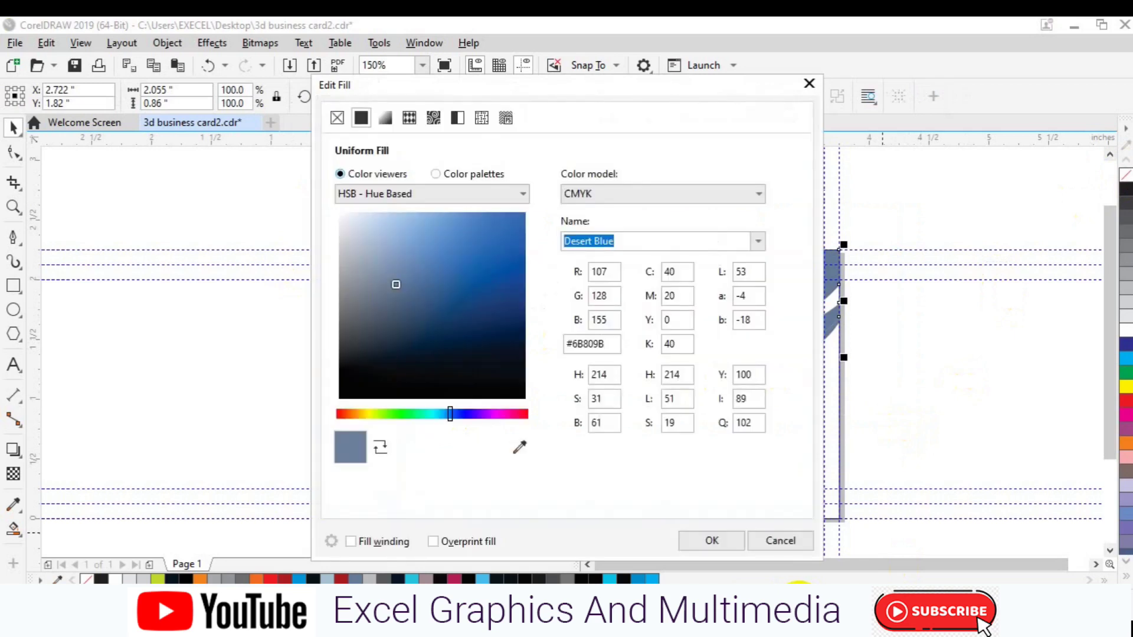
pyautogui.click(508, 367)
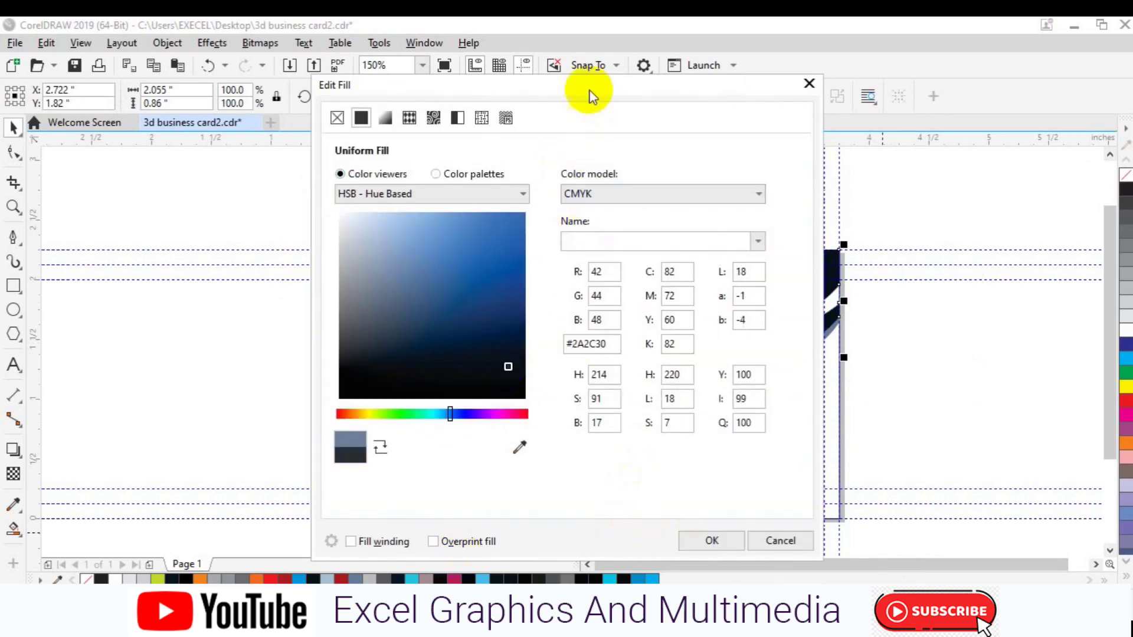
pyautogui.moveTo(590, 91); pyautogui.dragTo(442, 102)
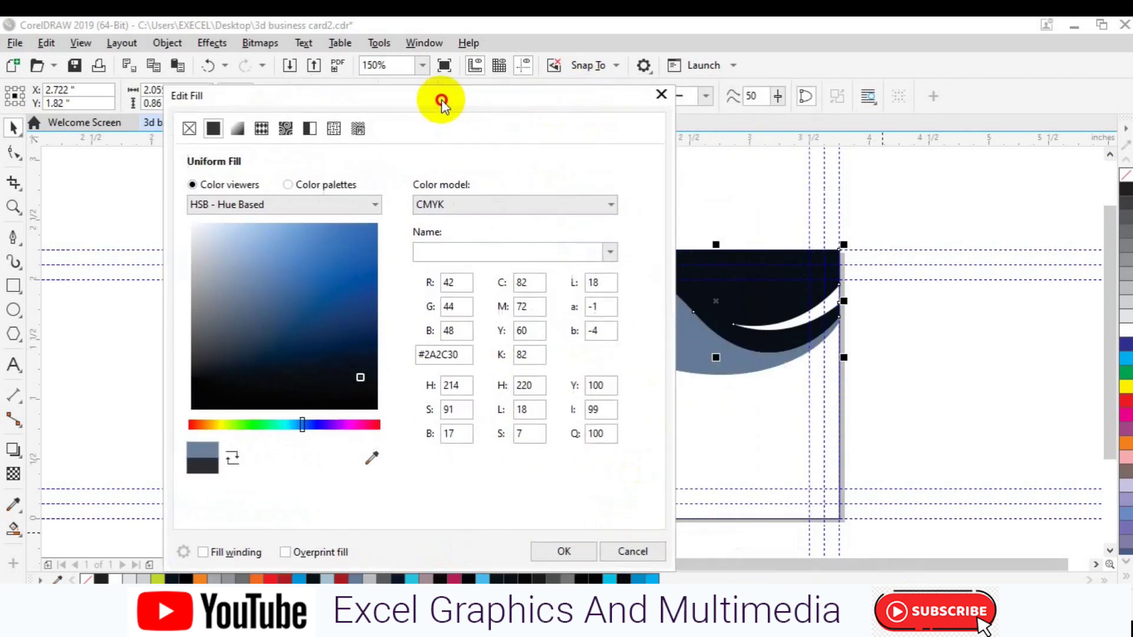
pyautogui.click(564, 551)
pyautogui.click(997, 478)
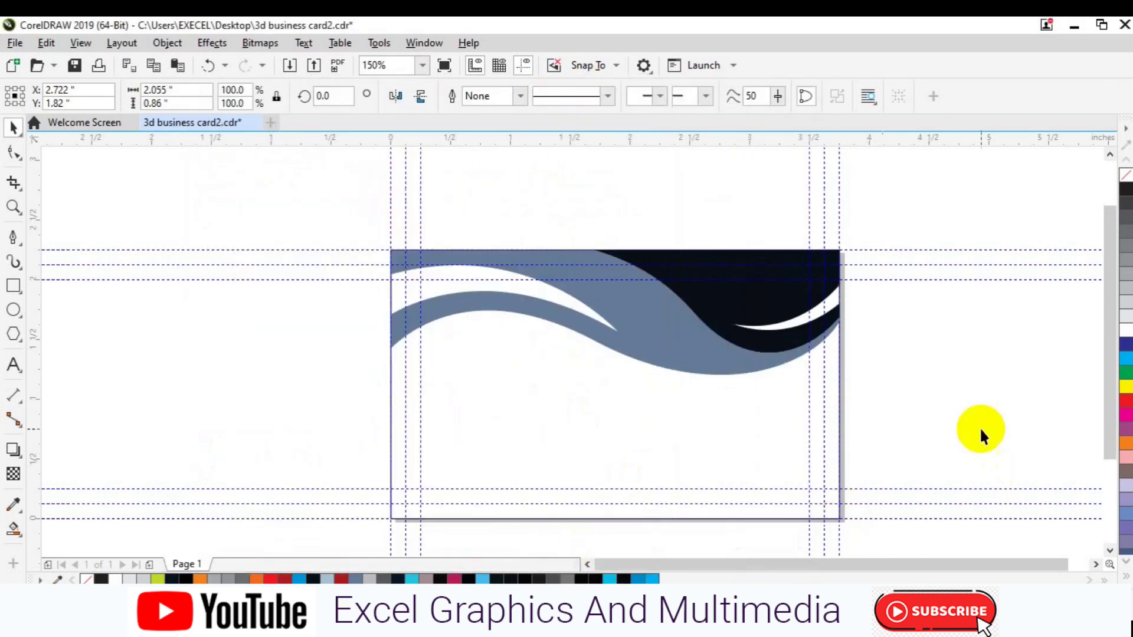
# Apply a linear fountain fill across the long blue-grey wave with the Interactive Fill tool.
pyautogui.click(678, 342)
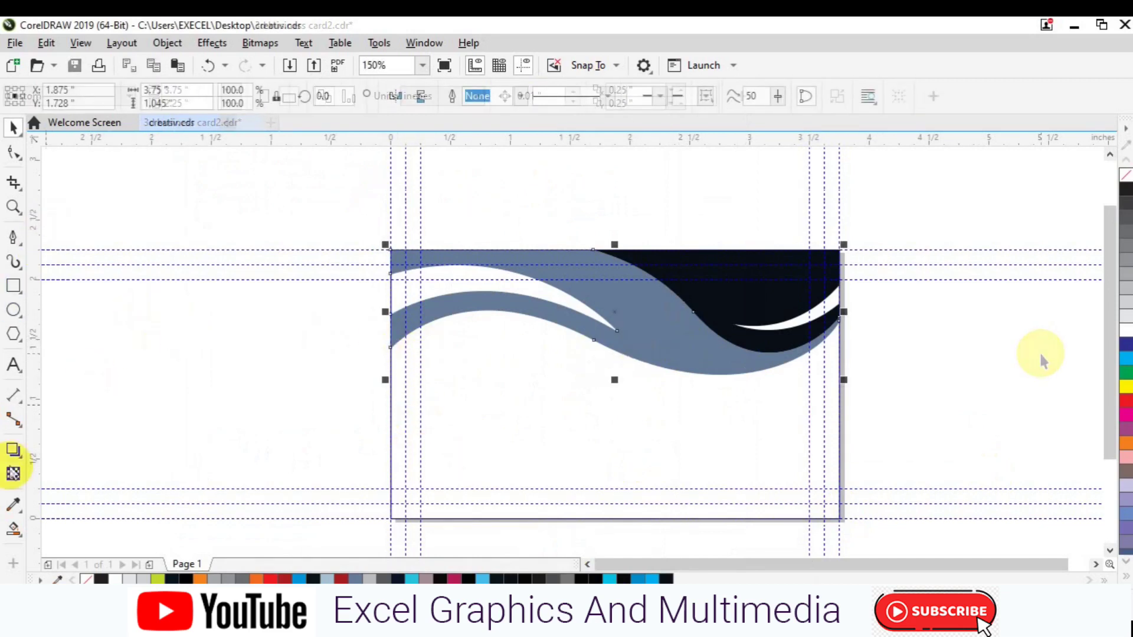
pyautogui.click(14, 530)
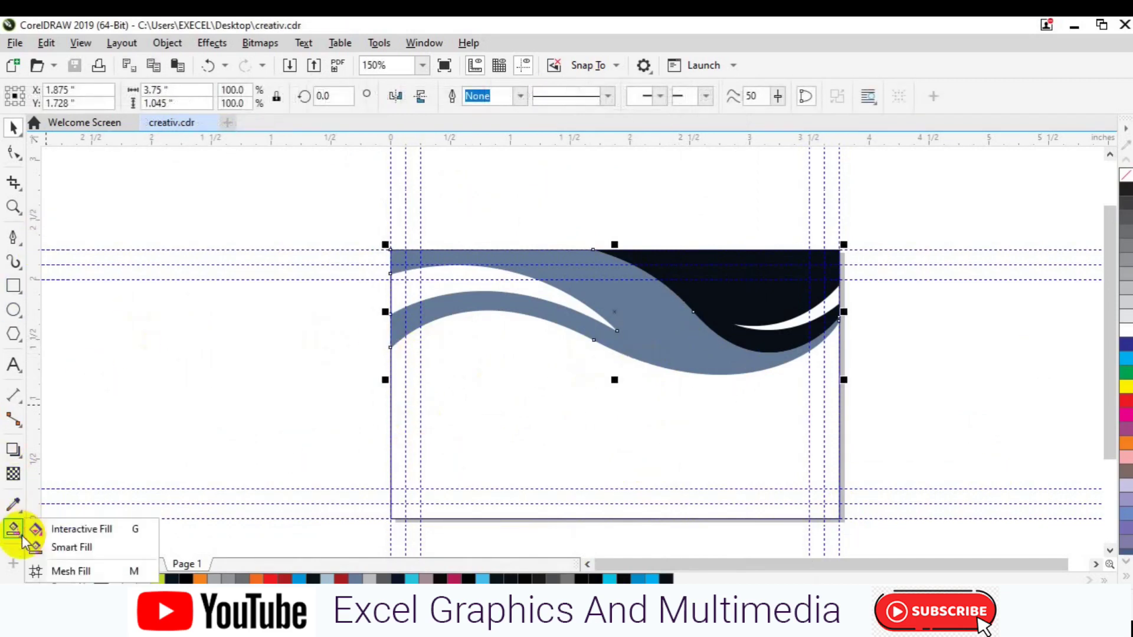
pyautogui.click(73, 529)
pyautogui.click(66, 98)
# Set the colour of the wave gradient's end node at the card's right edge to a bright lime green.
pyautogui.click(839, 312)
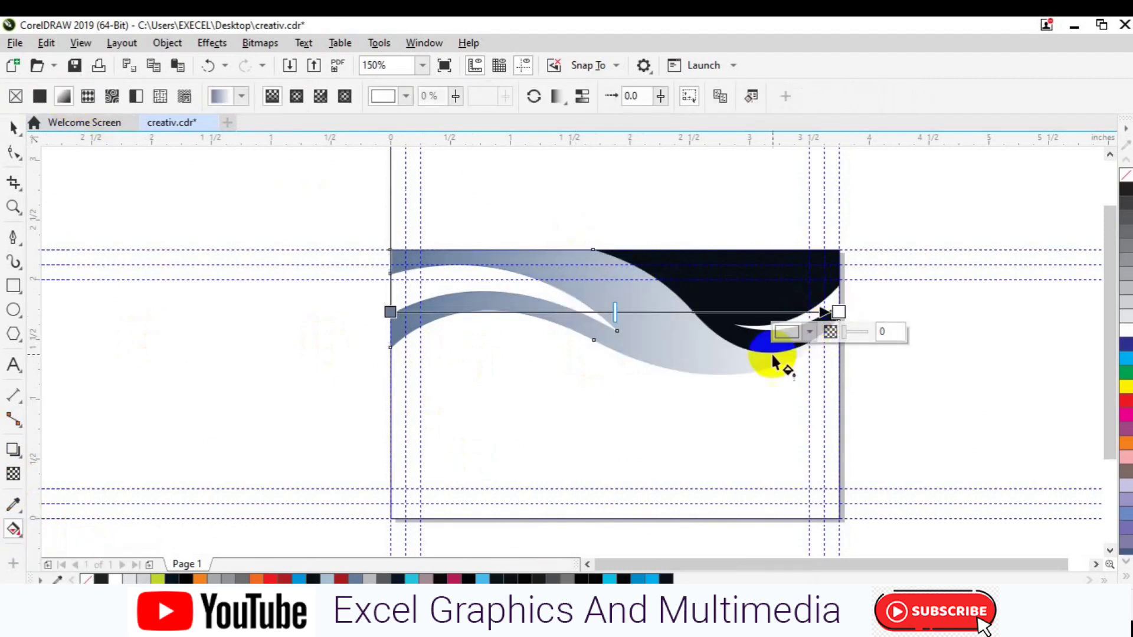
pyautogui.click(810, 338)
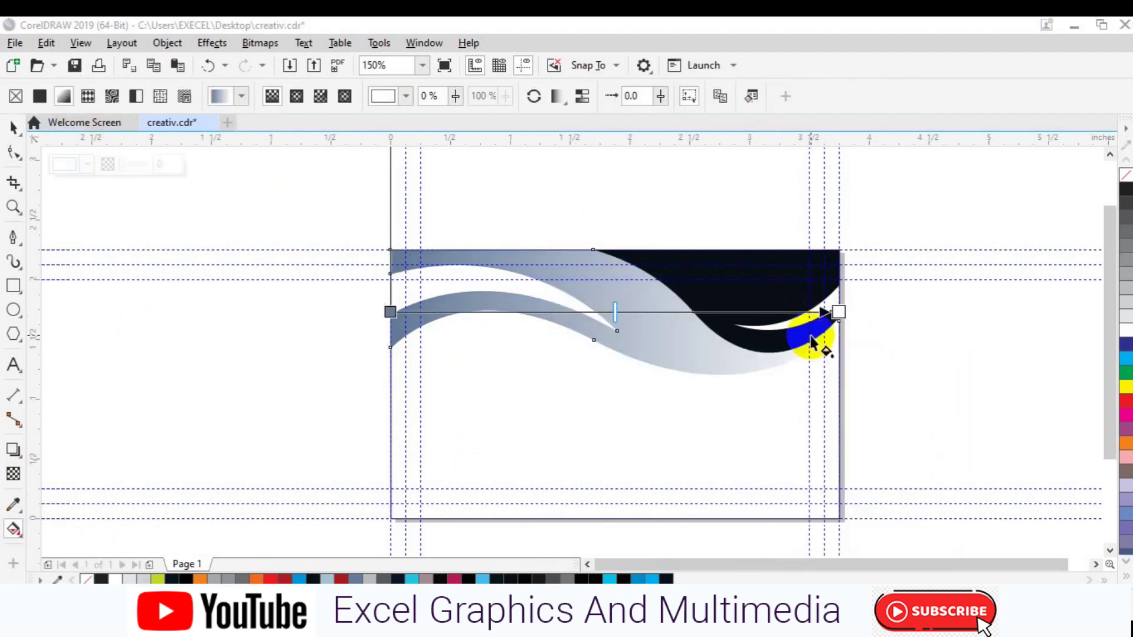
pyautogui.click(840, 312)
pyautogui.click(812, 335)
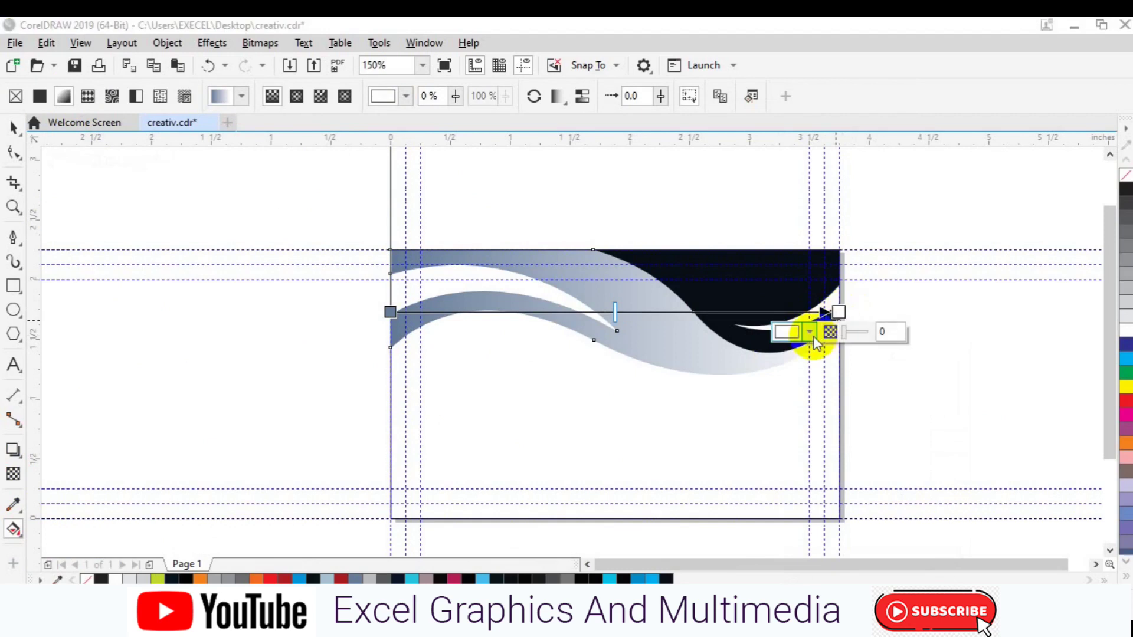
pyautogui.click(839, 313)
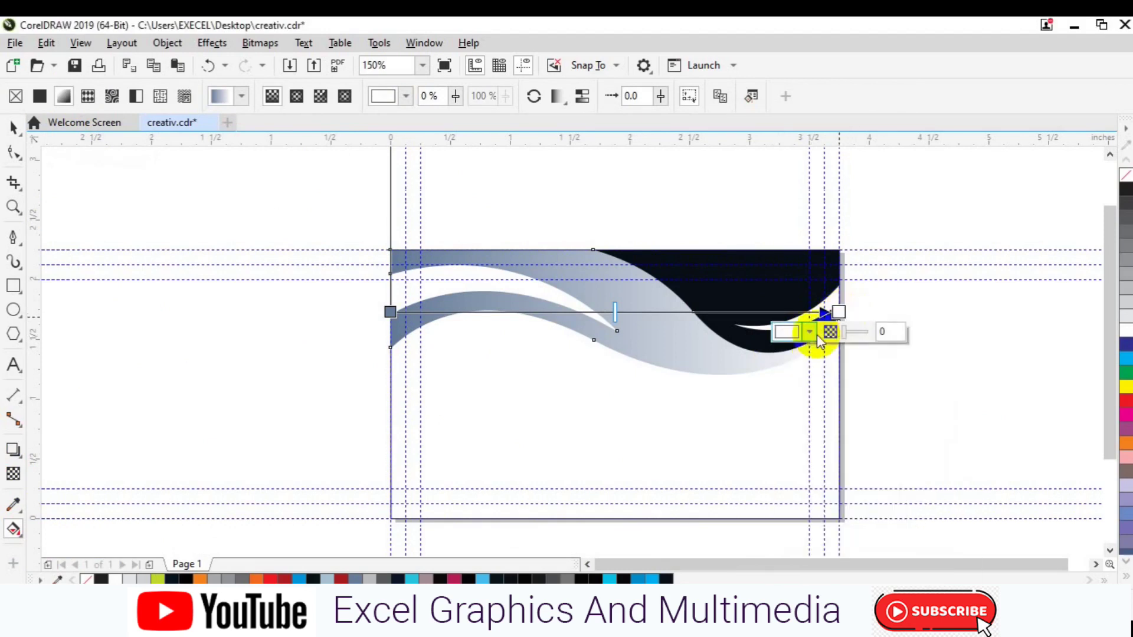
pyautogui.click(810, 334)
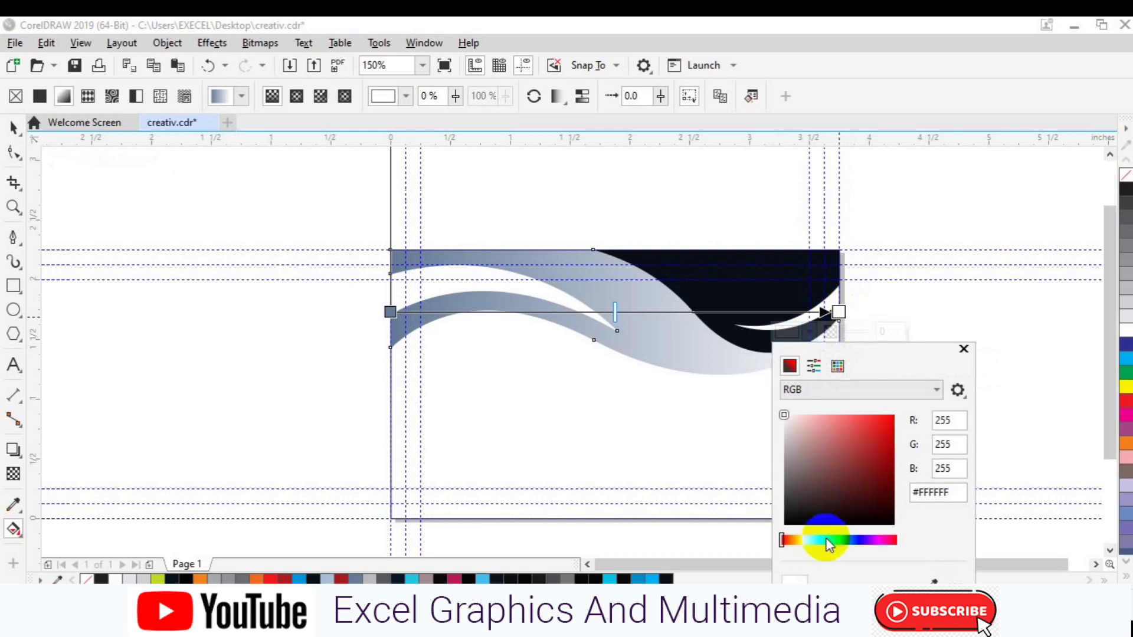
pyautogui.click(813, 541)
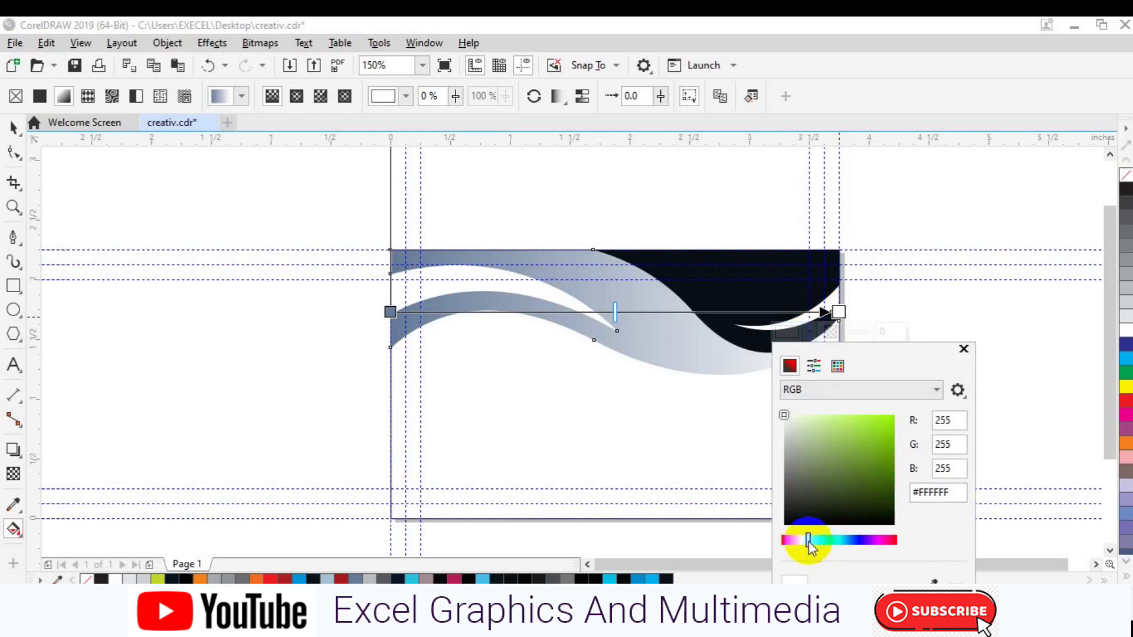
pyautogui.click(882, 430)
pyautogui.click(805, 540)
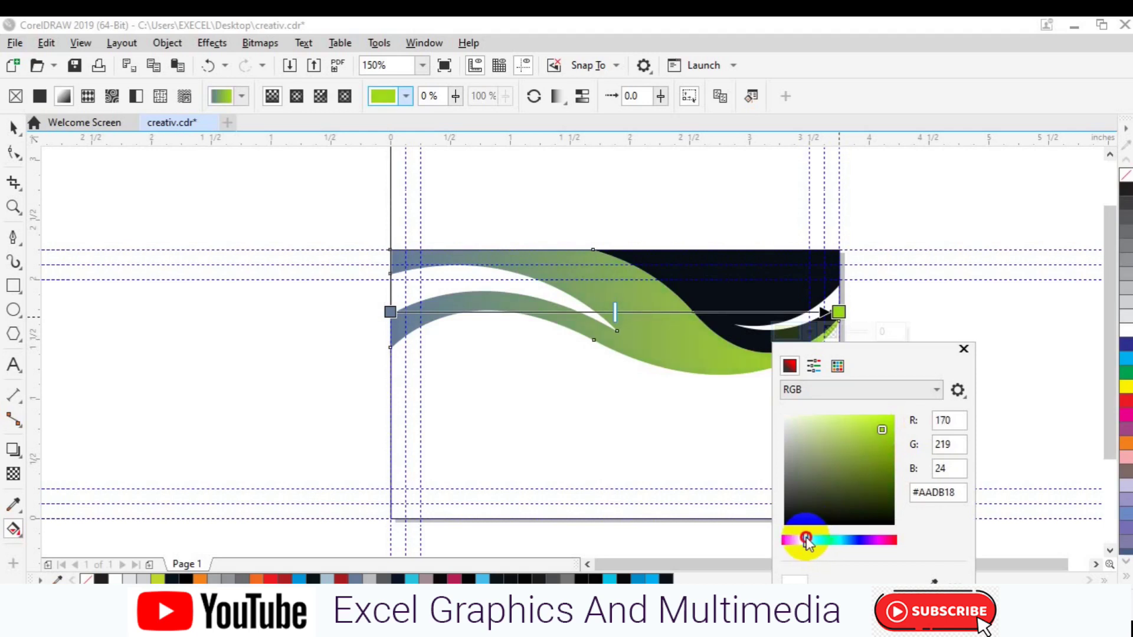
pyautogui.click(890, 419)
# Set the colour of the wave gradient's start node at the card's left edge to a saturated green.
pyautogui.click(389, 311)
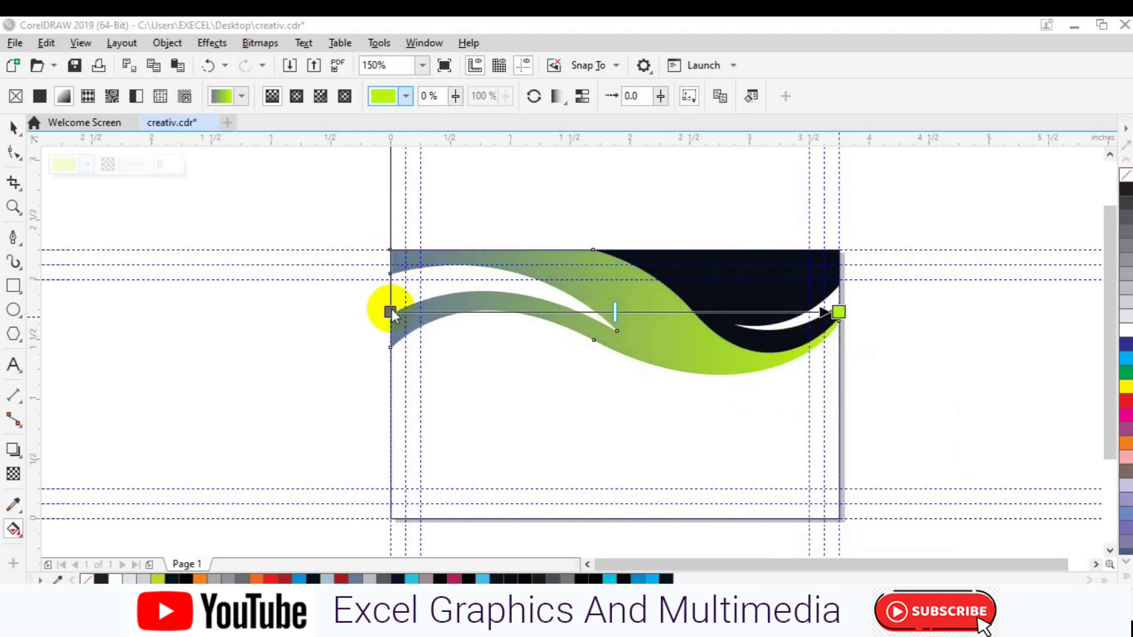
pyautogui.click(361, 333)
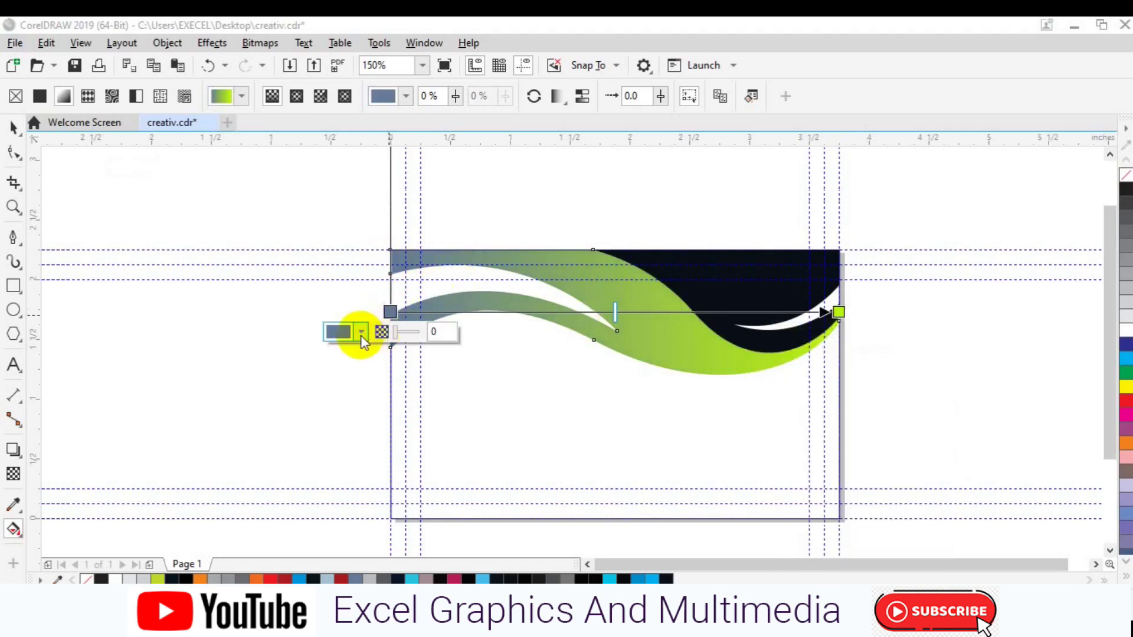
pyautogui.click(387, 314)
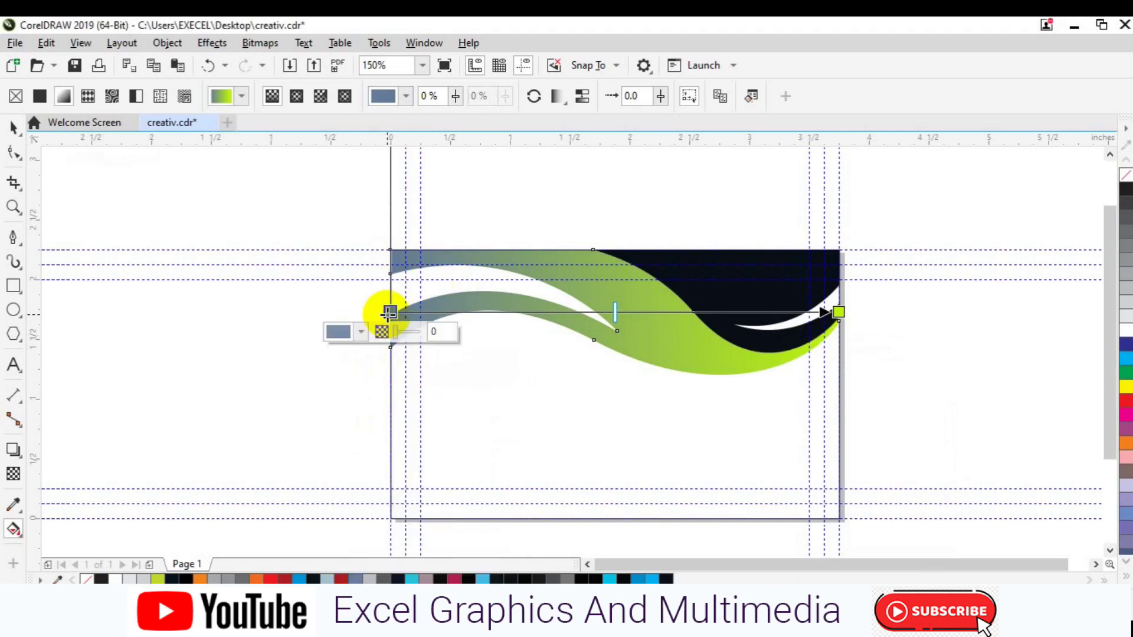
pyautogui.click(361, 332)
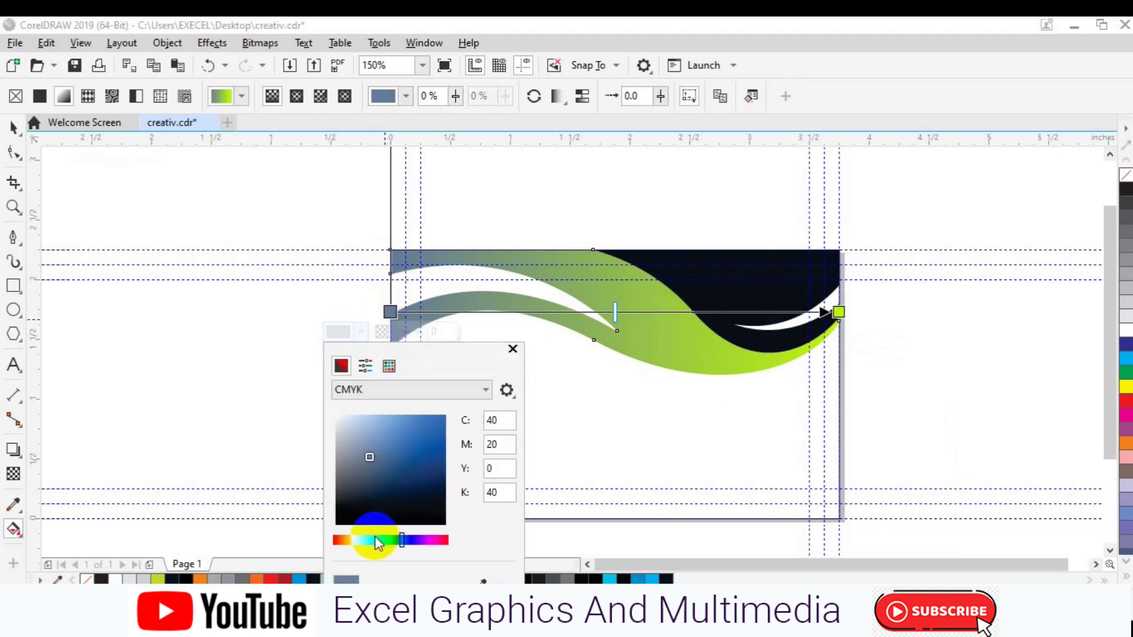
pyautogui.click(375, 539)
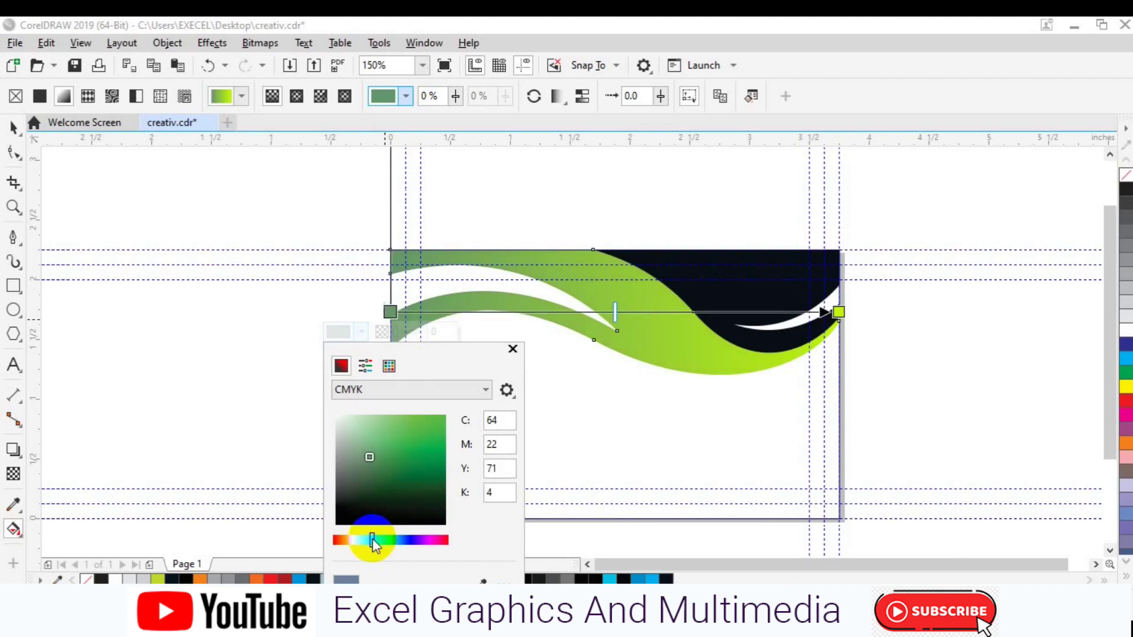
pyautogui.click(430, 451)
pyautogui.click(838, 313)
pyautogui.moveTo(839, 313); pyautogui.dragTo(832, 330)
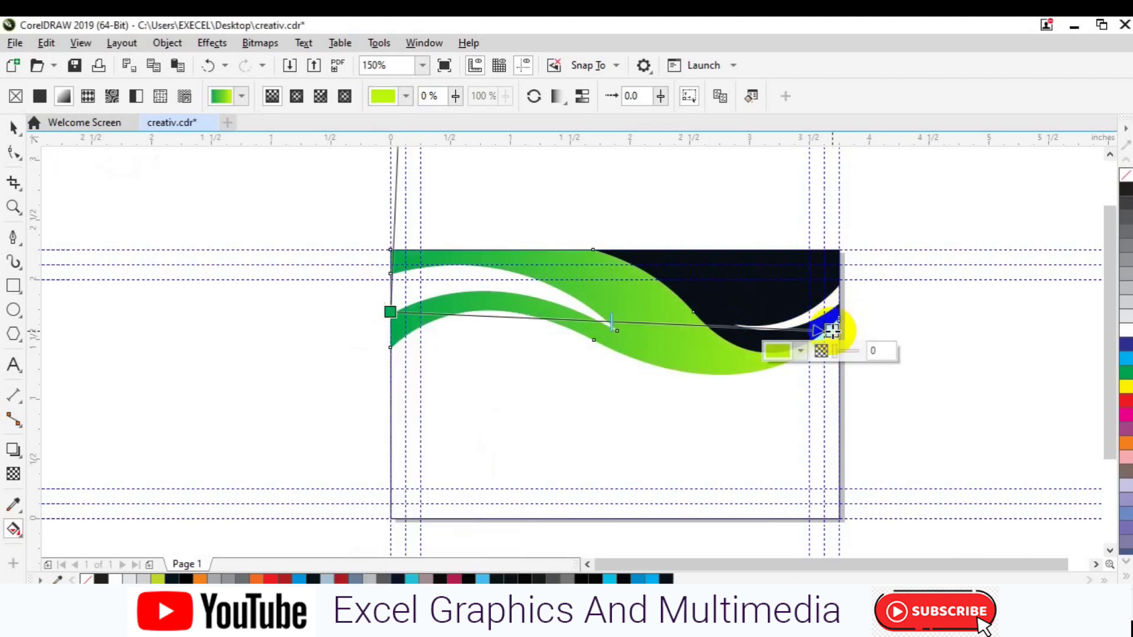
pyautogui.hotkey('ctrl', 'z')
# Shift the wave gradient's midpoint slightly toward the green start node and finish editing the fill.
pyautogui.moveTo(614, 315); pyautogui.dragTo(595, 312)
pyautogui.press('space')
pyautogui.click(526, 468)
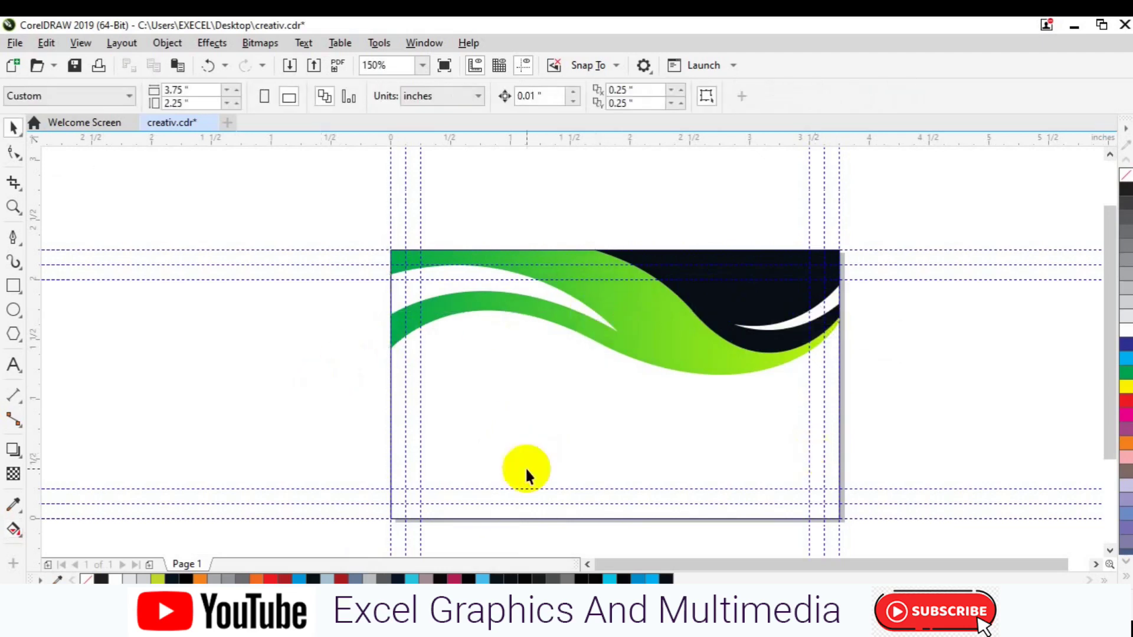
# Duplicate the dark upper-right shape, align the copy to the card's lower-right corner and rotate it 180° by mirroring.
pyautogui.click(713, 265)
pyautogui.hotkey('ctrl', 'd')
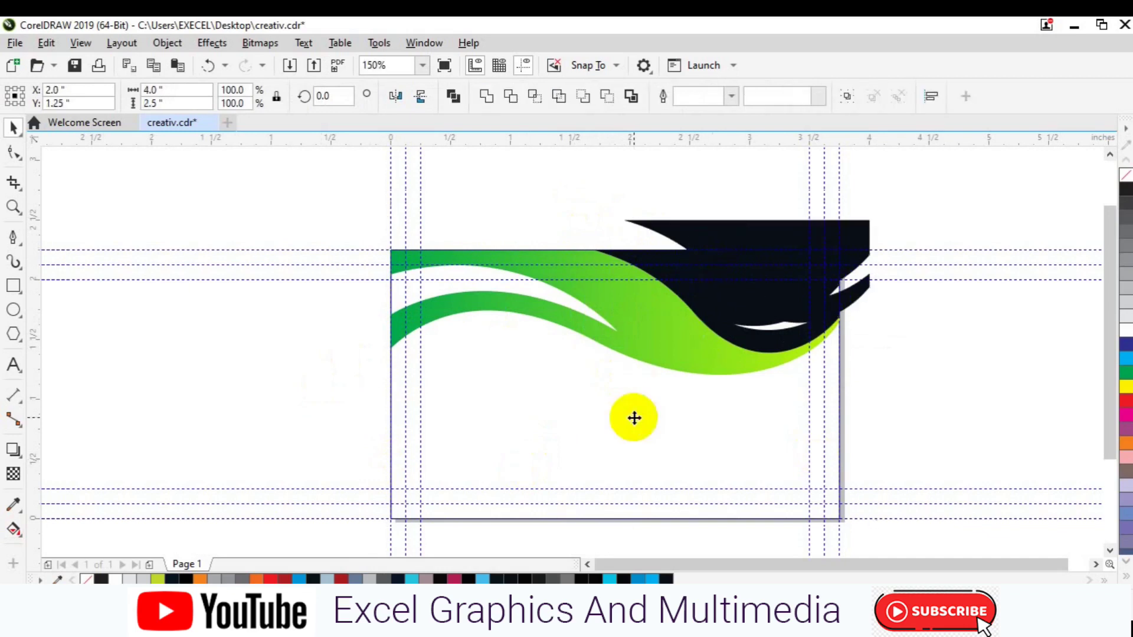
pyautogui.press('b')
pyautogui.press('r')
pyautogui.click(877, 406)
pyautogui.click(736, 466)
pyautogui.click(421, 97)
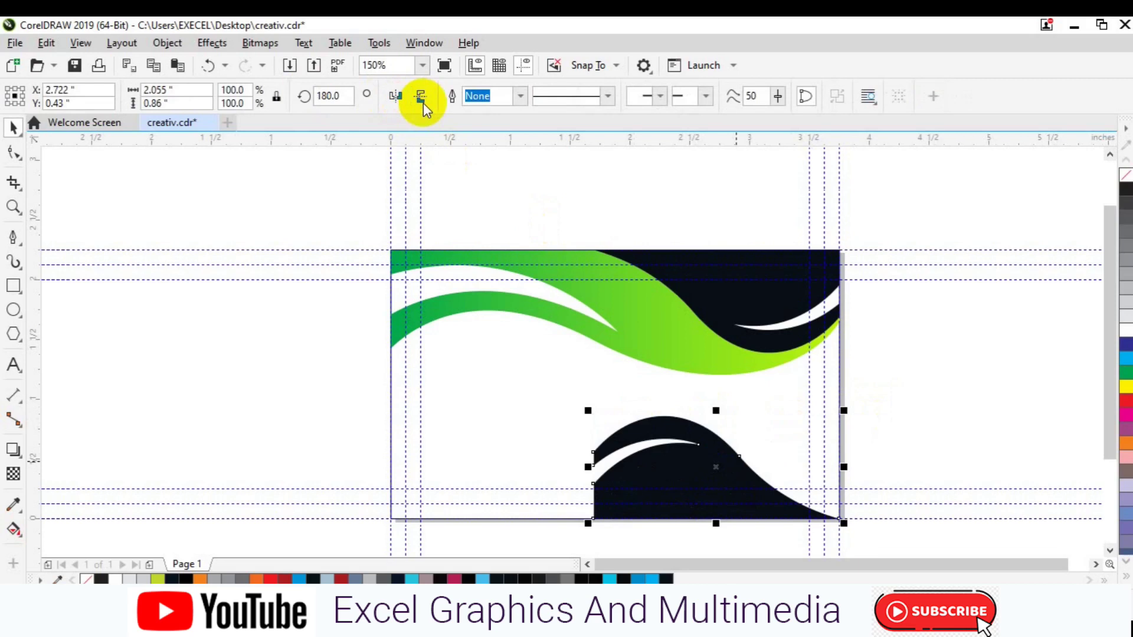
# Align the rotated dark copy to the card's left edge, keeping it on the bottom edge.
pyautogui.keyDown('shift'); pyautogui.click(487, 439); pyautogui.keyUp('shift')
pyautogui.press('l')
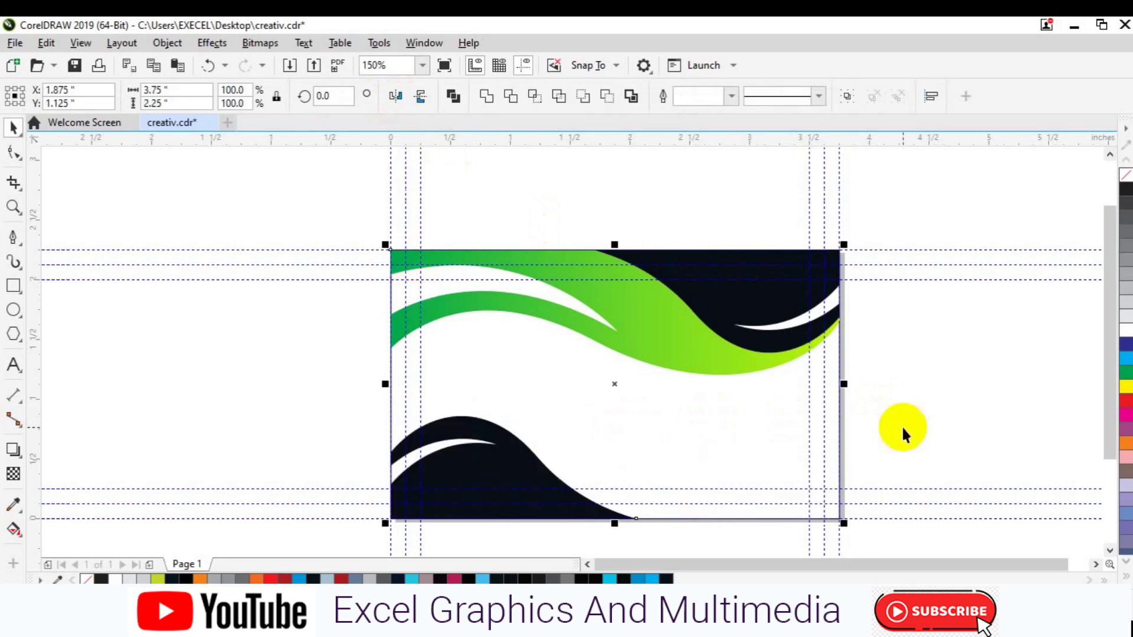
pyautogui.click(903, 433)
# Move the dark lower-left shape straight down to about Y 0.112 in so it overhangs the card's bottom edge.
pyautogui.click(1110, 550)
pyautogui.click(513, 389)
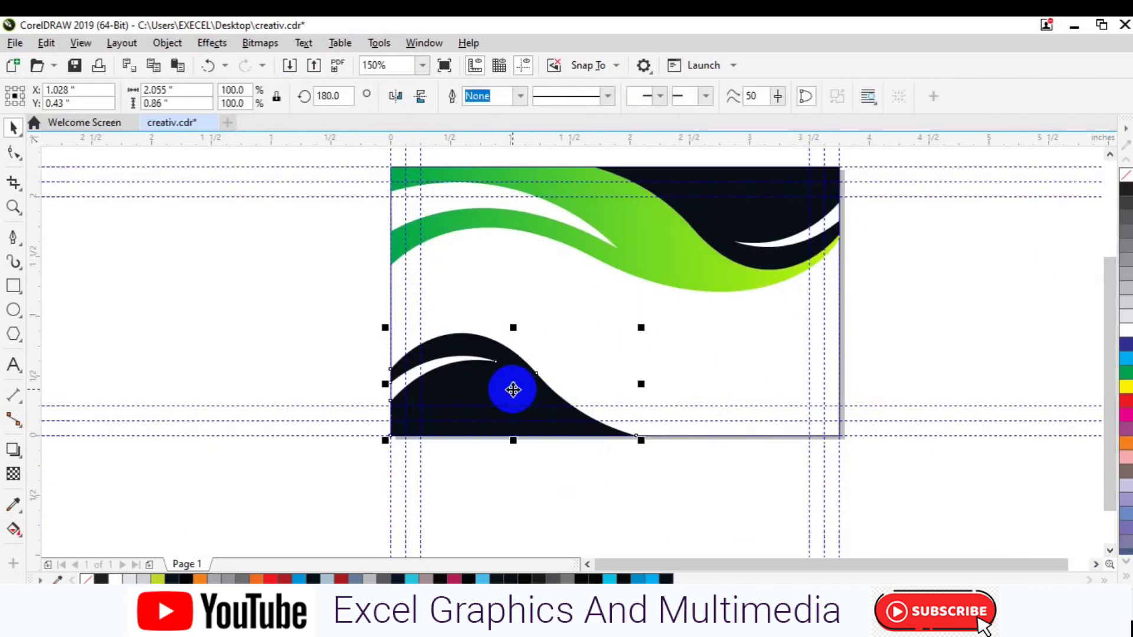
pyautogui.moveTo(516, 388); pyautogui.dragTo(515, 426)
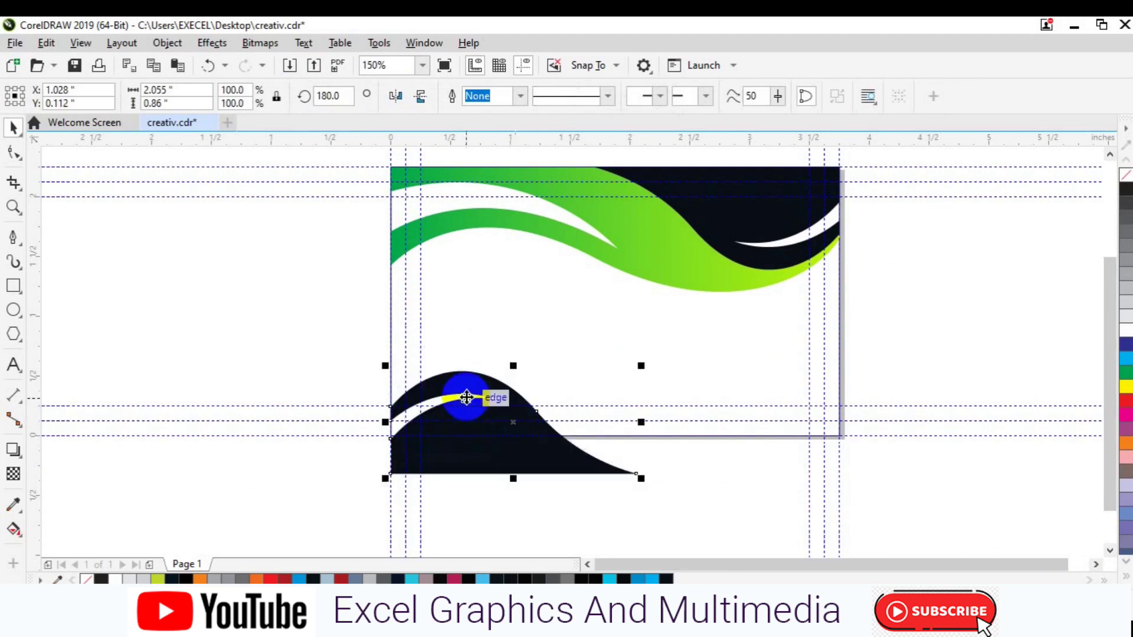
# Trim the dark shape's overhang below the card with a temporary rectangle about 2.67 × 0.45 in, and delete the rectangle.
pyautogui.click(13, 288)
pyautogui.moveTo(331, 448); pyautogui.dragTo(650, 502)
pyautogui.moveTo(494, 452); pyautogui.dragTo(494, 437)
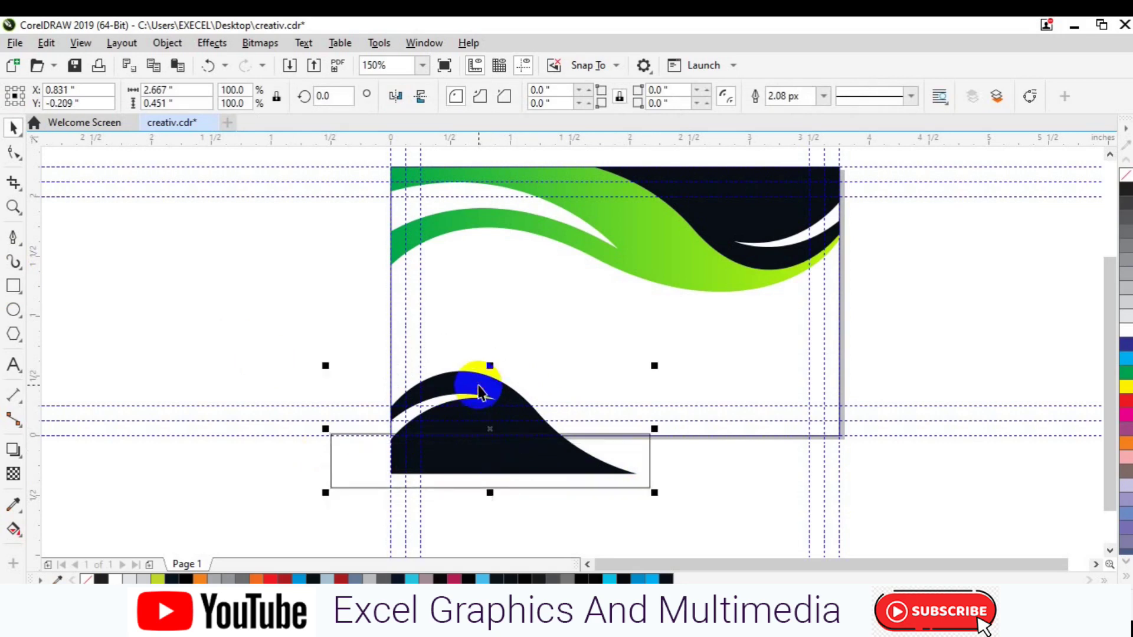
pyautogui.click(508, 97)
pyautogui.click(518, 481)
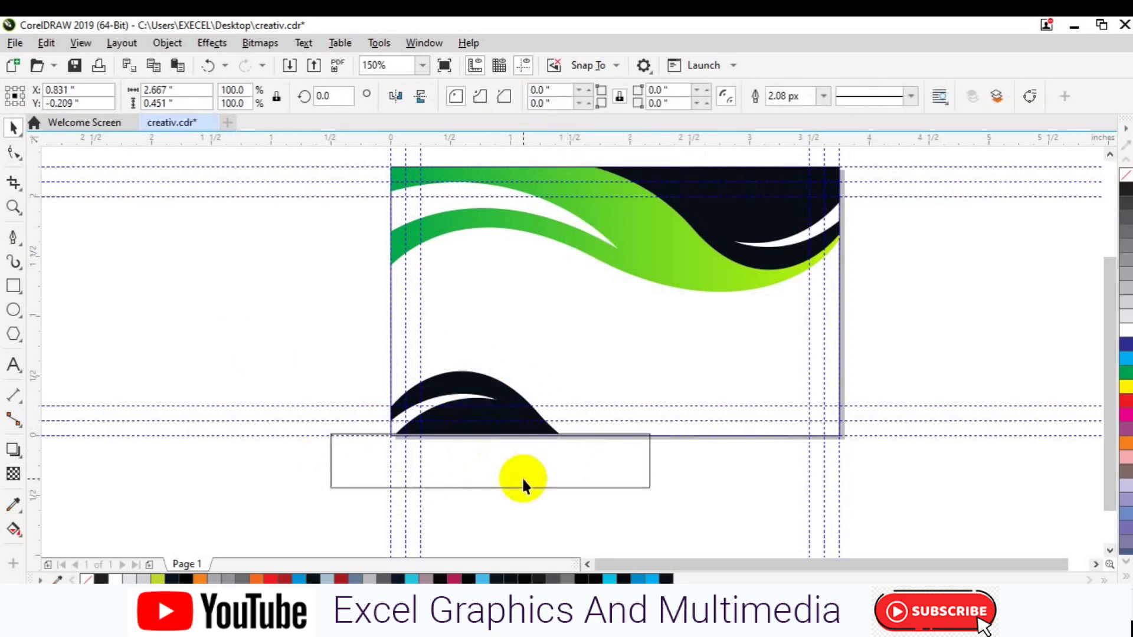
pyautogui.press('Delete')
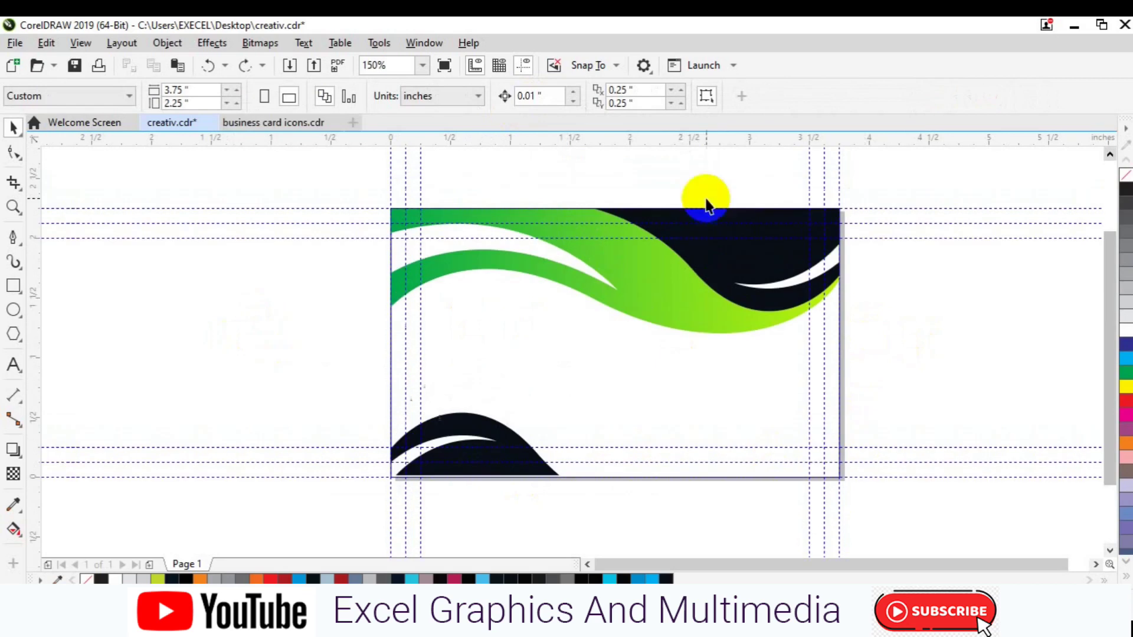
# Mirror the whole card design vertically within the card, placing the green wave along the bottom edge.
pyautogui.hotkey('ctrl', 'a')
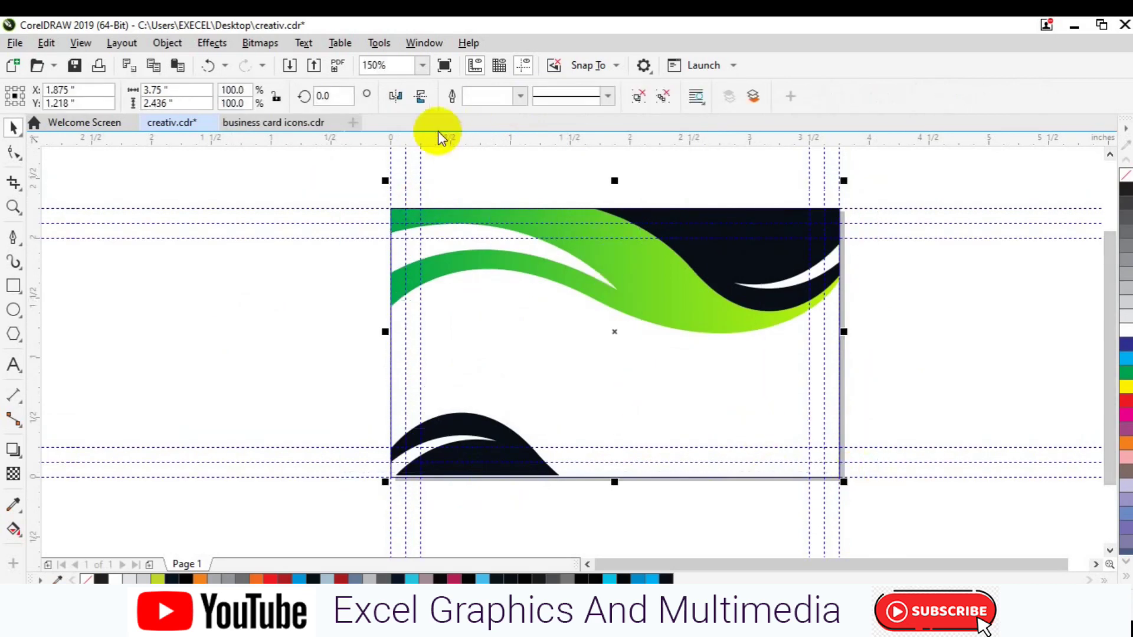
pyautogui.click(420, 96)
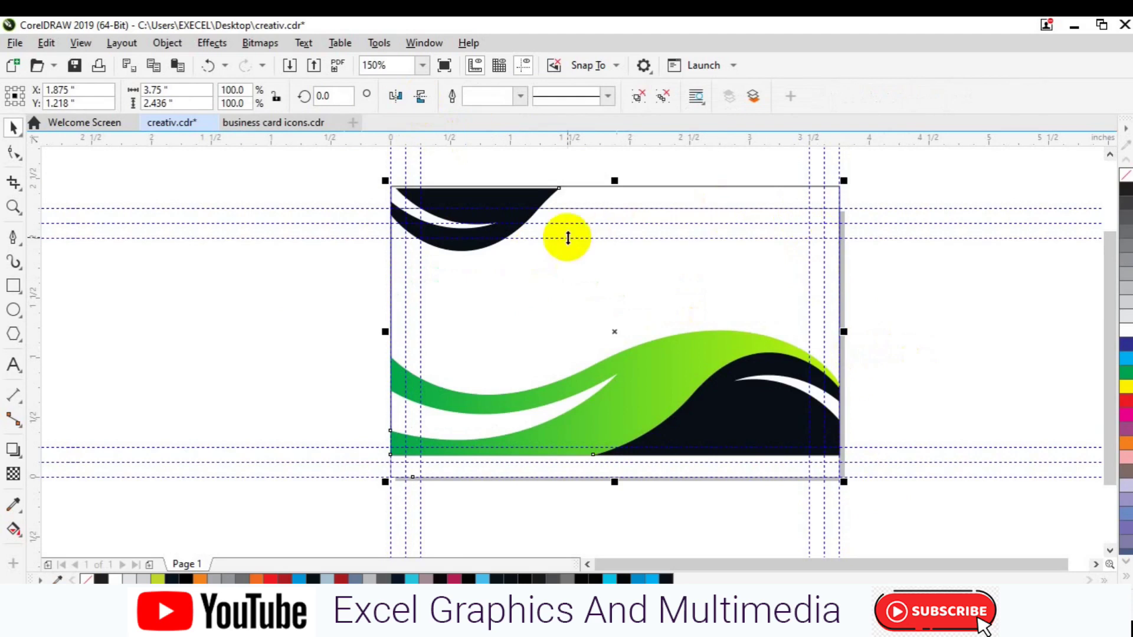
pyautogui.hotkey('ctrl', 'z')
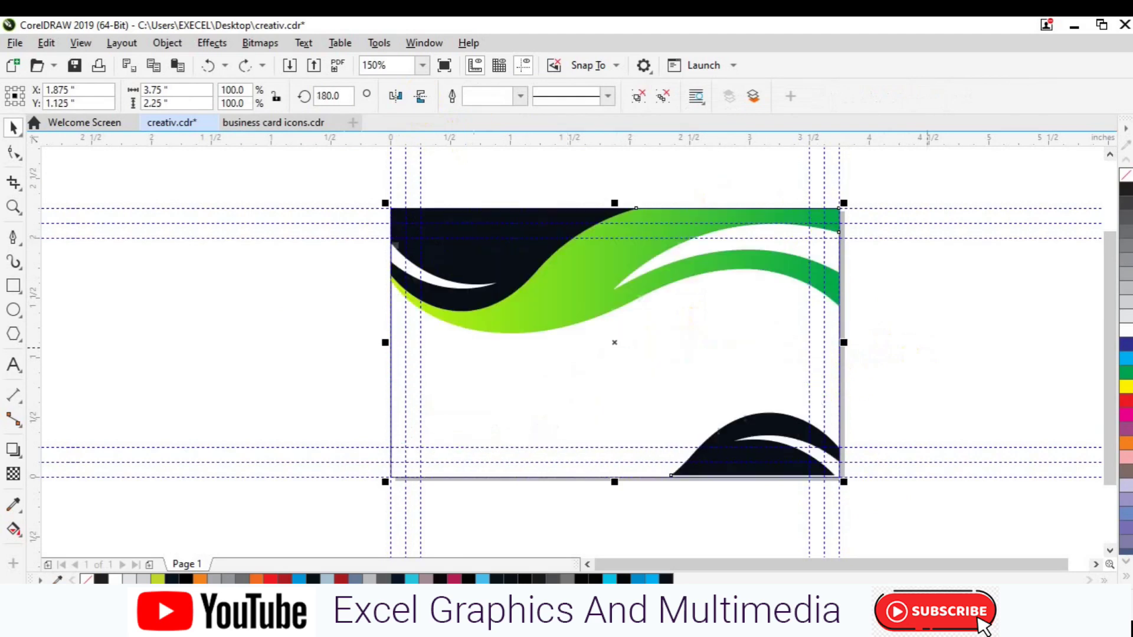
pyautogui.click(397, 102)
pyautogui.click(420, 99)
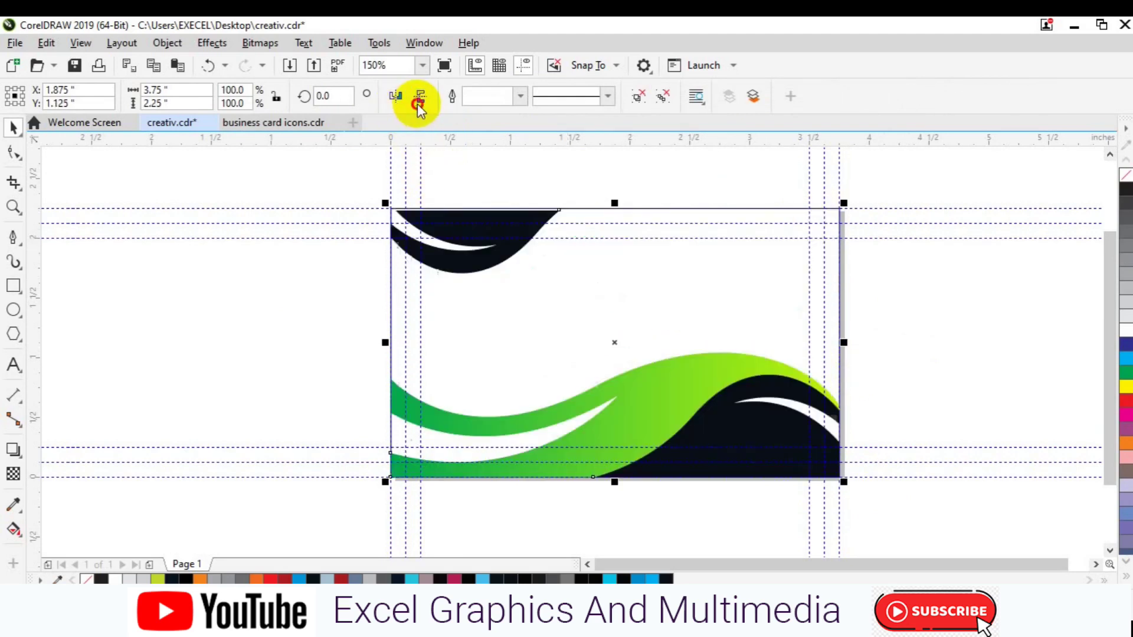
pyautogui.click(977, 318)
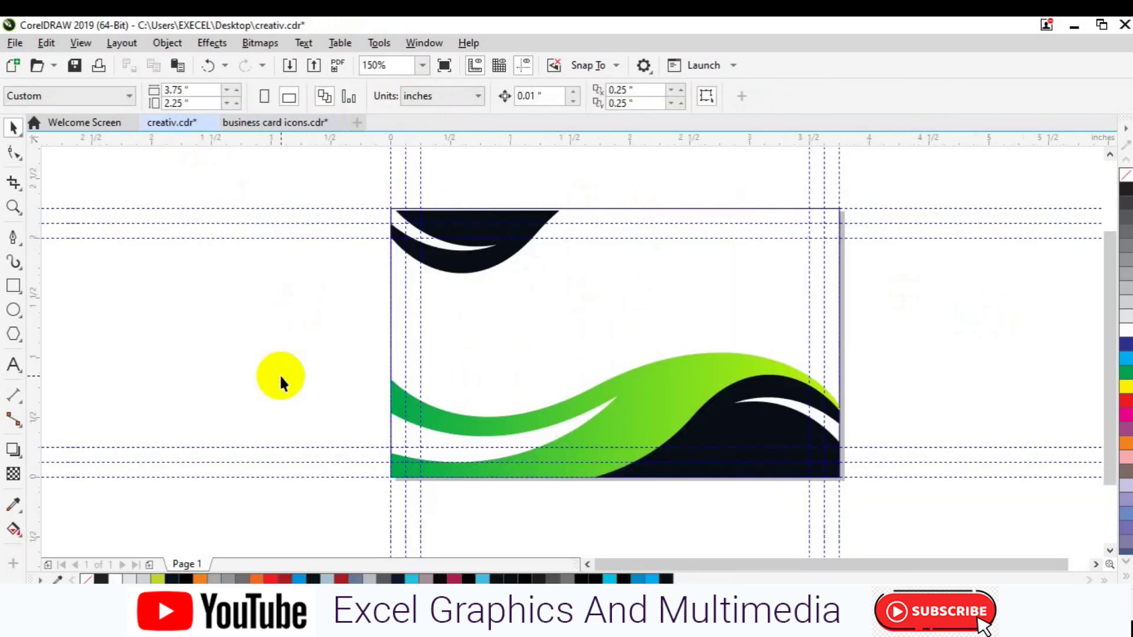
# Paste the column of contact icons, scale it to about 0.27 × 1.85 in and centre it on the card.
pyautogui.hotkey('ctrl', 'v')
pyautogui.moveTo(357, 167); pyautogui.dragTo(347, 351)
pyautogui.moveTo(389, 195); pyautogui.dragTo(367, 354)
pyautogui.press('p')
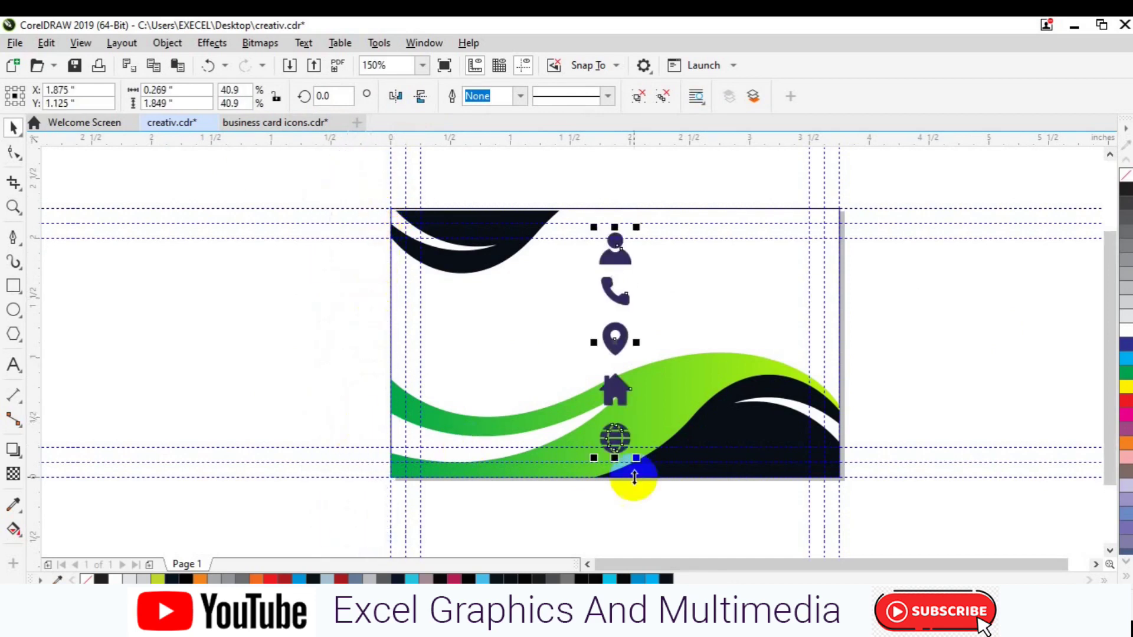
# Shrink the icon column to about 0.12 × 0.79 in below the dark upper-left shape and ungroup all its icons.
pyautogui.moveTo(636, 455); pyautogui.dragTo(472, 394)
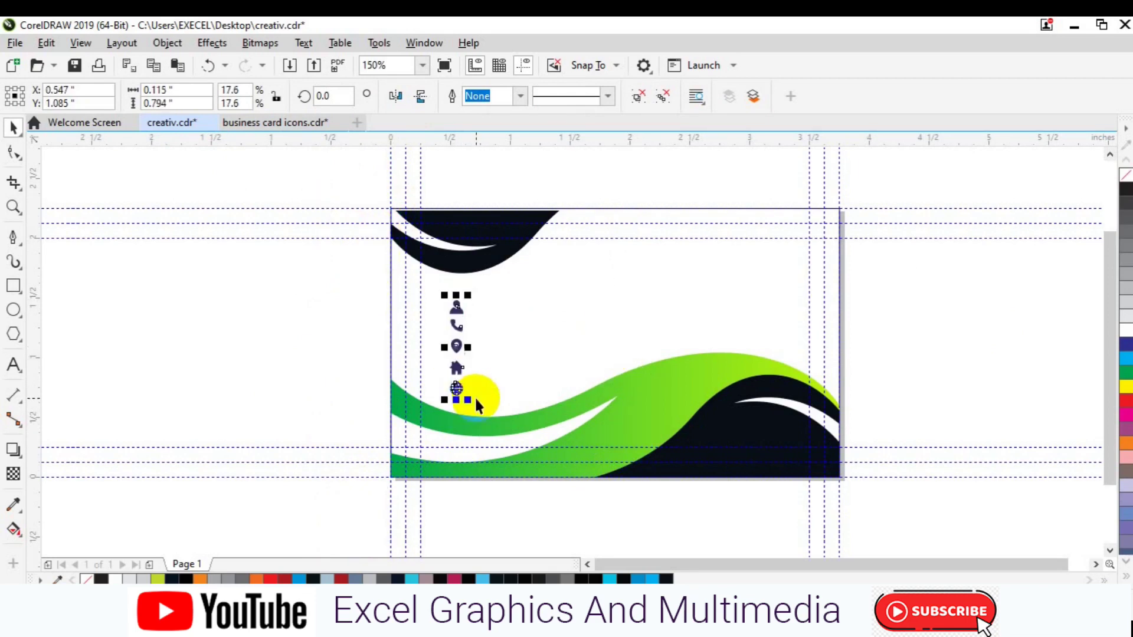
pyautogui.click(662, 97)
pyautogui.click(279, 381)
# Recolour the globe icon with the green sampled from the left end of the wave.
pyautogui.scroll(2, 279, 381)
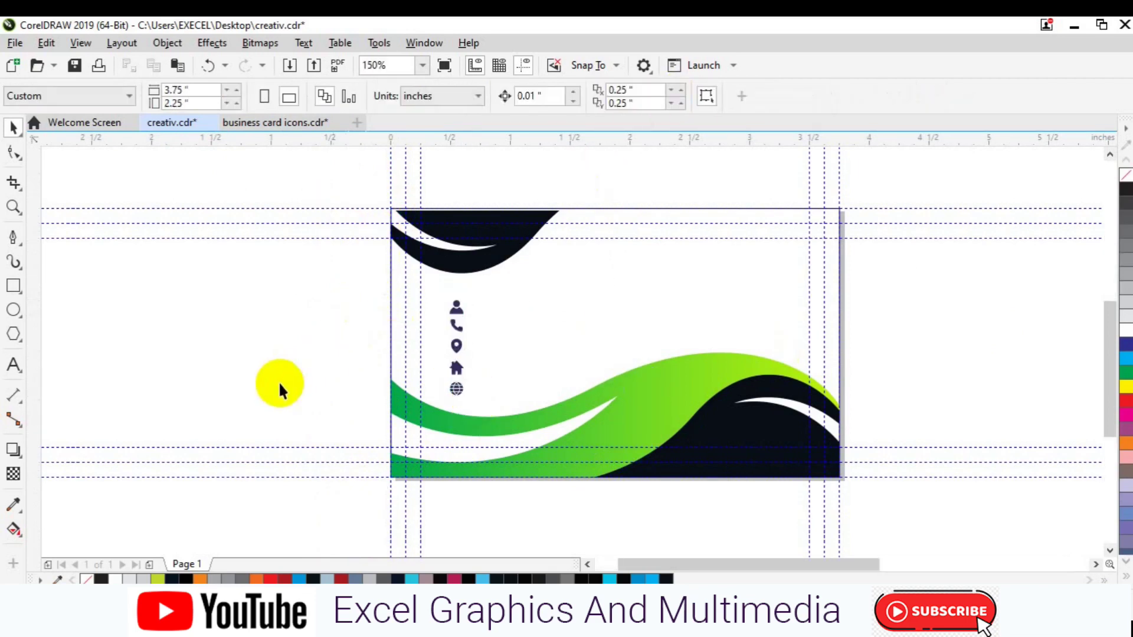
pyautogui.click(1096, 565)
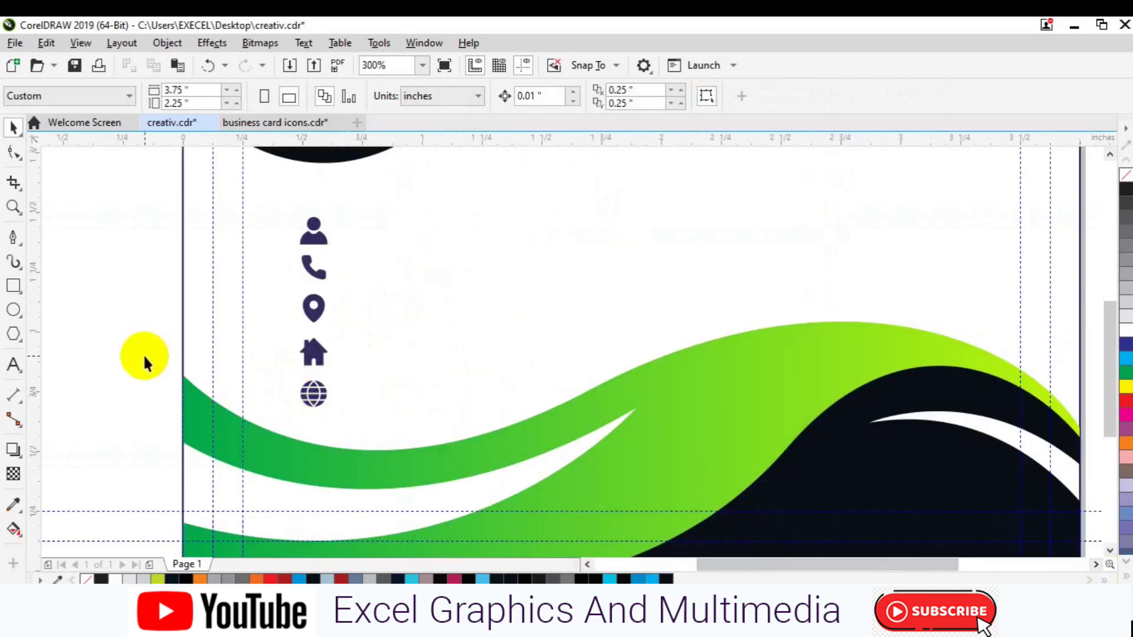
pyautogui.moveTo(376, 437); pyautogui.dragTo(376, 438)
pyautogui.click(13, 505)
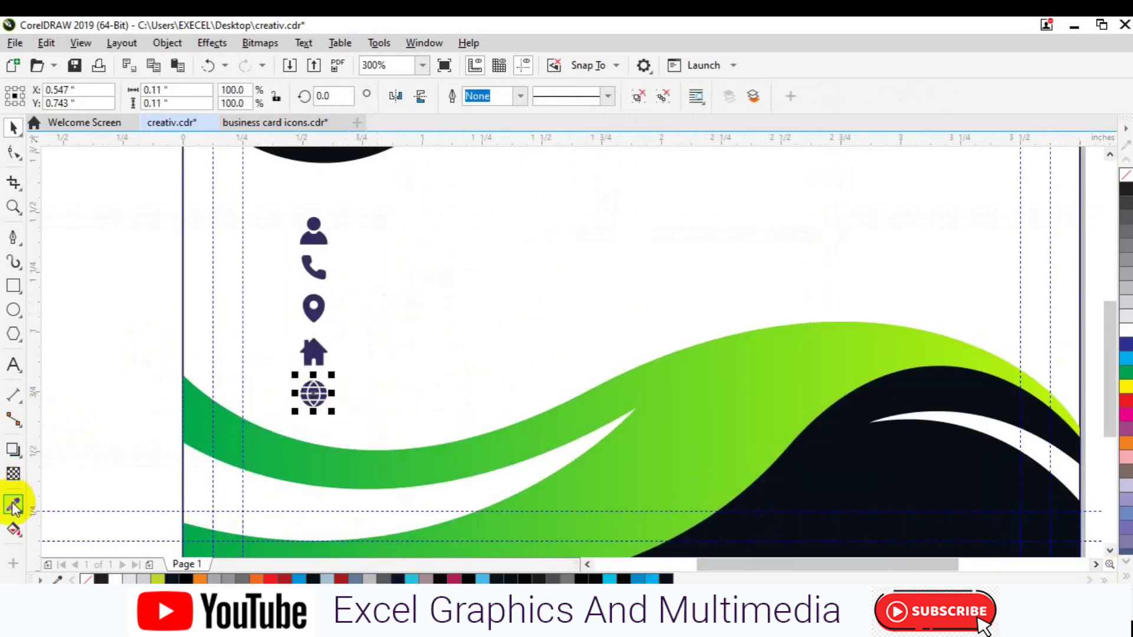
pyautogui.click(285, 442)
pyautogui.press('space')
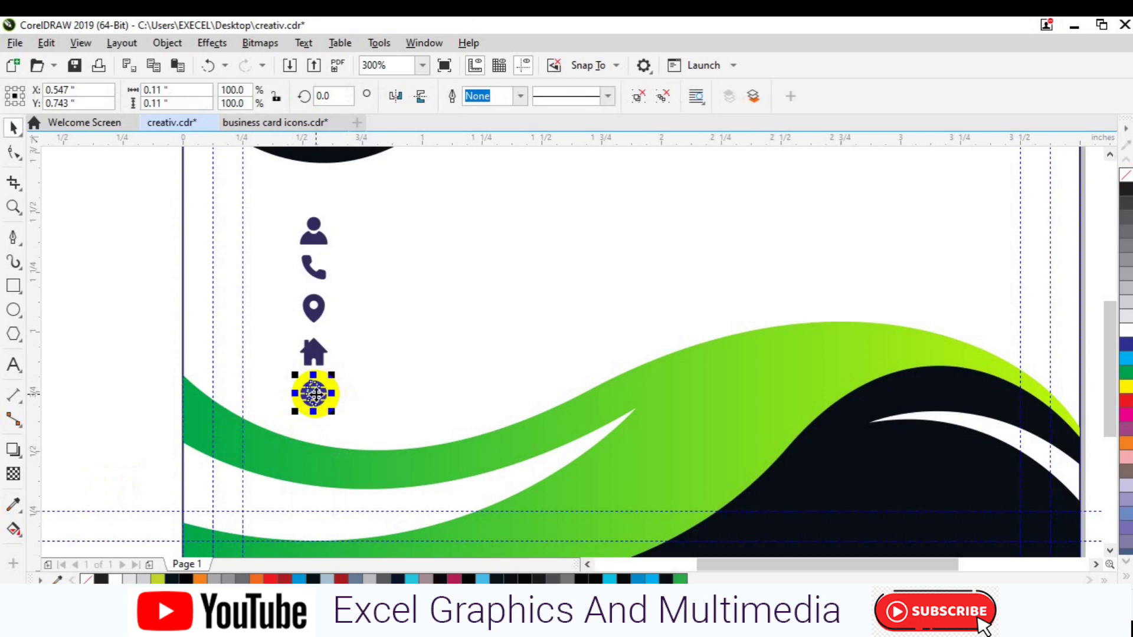
pyautogui.click(680, 578)
pyautogui.click(152, 304)
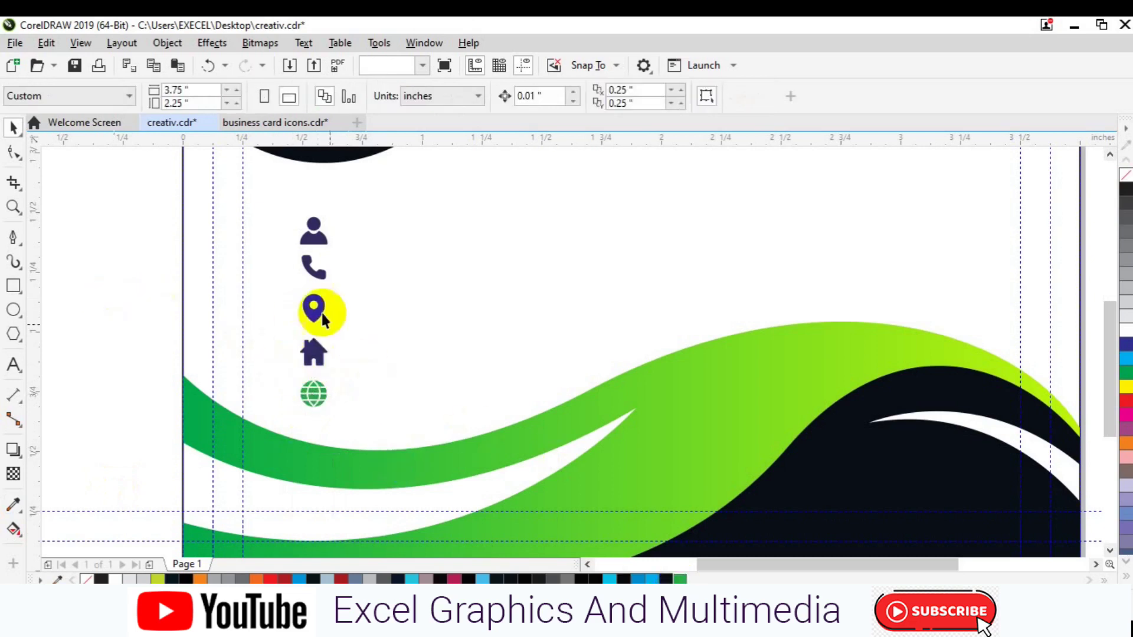